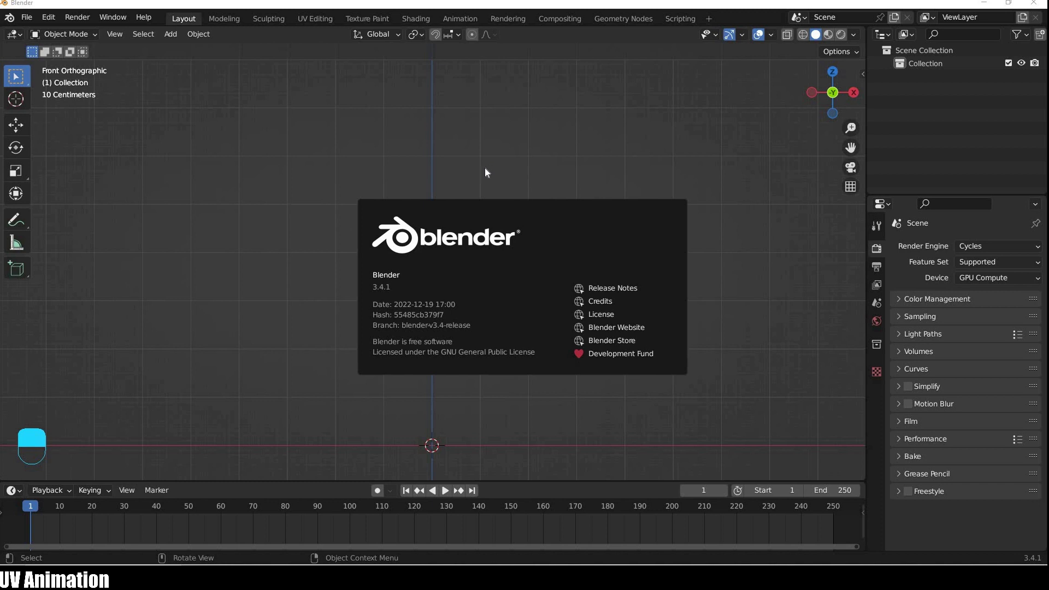
Dismiss the splash screen and add a monkey mesh at the world origin.
click(498, 362)
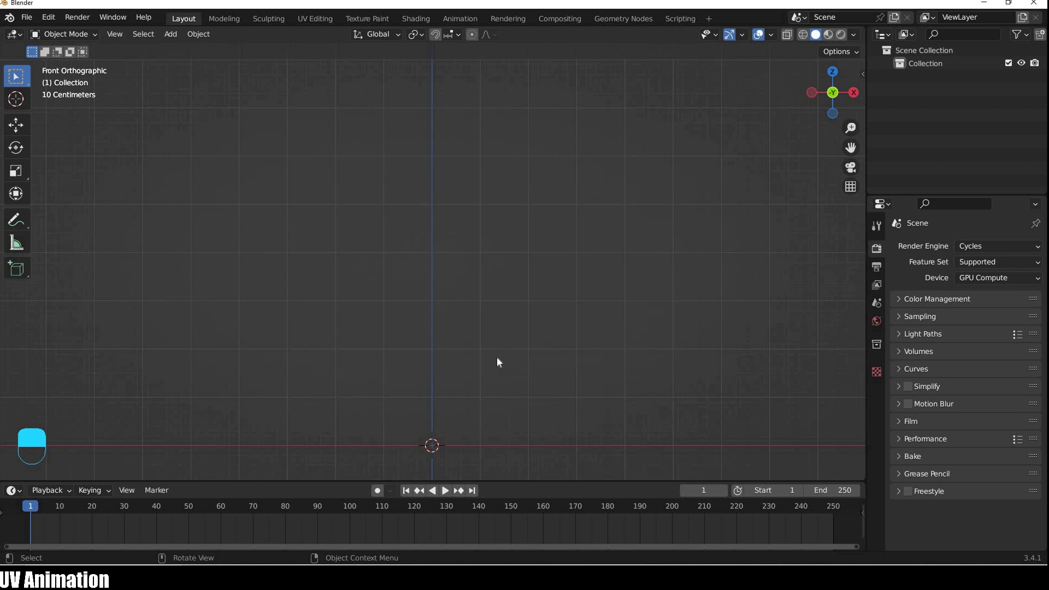
shift+middle_drag(498, 362, 453, 195)
key(shift+a)
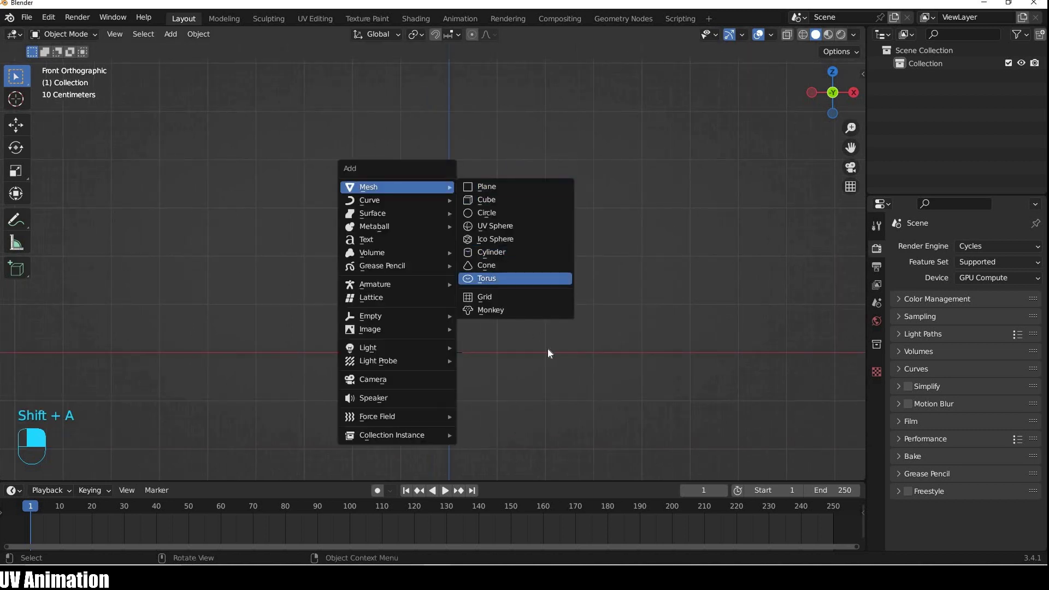
click(489, 310)
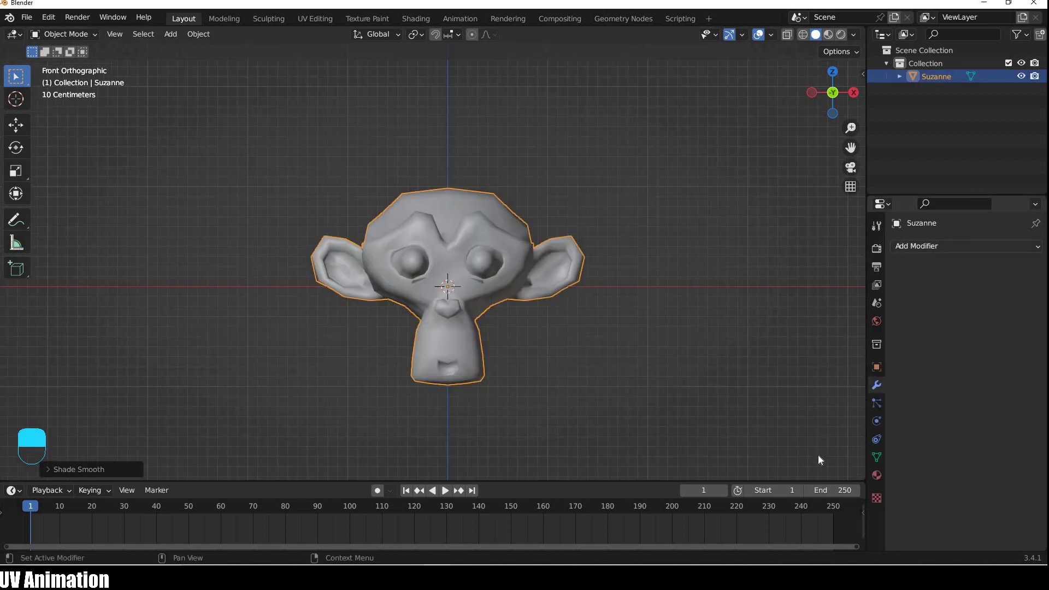
Shade the monkey smooth and add a Subdivision Surface modifier with its viewport level set to 2.
click(965, 245)
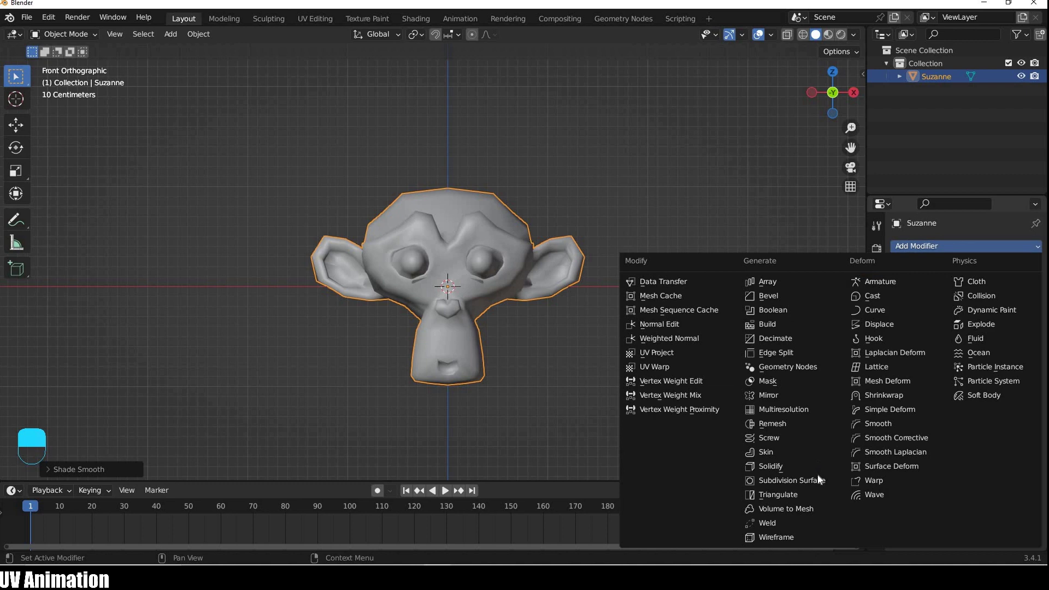
click(818, 480)
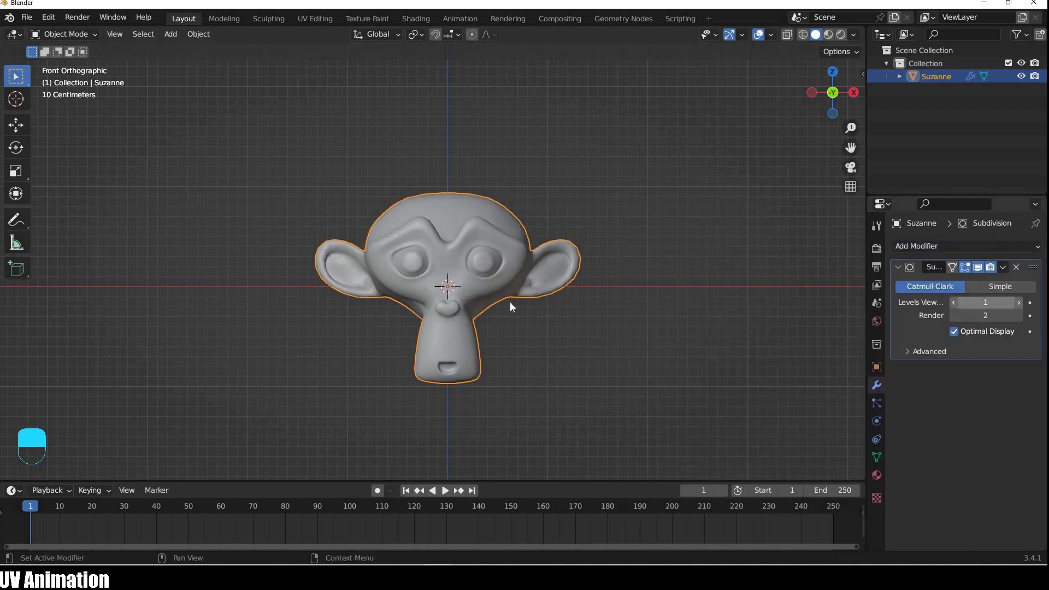
key(ctrl+2)
Add a camera and align it to the current view so that it frames the monkey from the front.
key(shift+a)
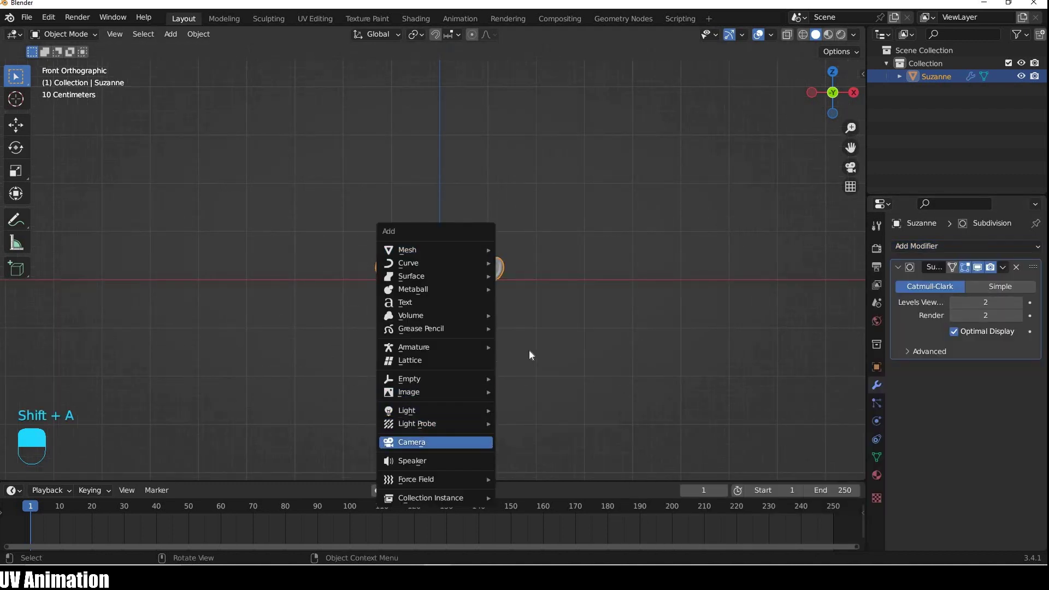
key(Return)
key(ctrl+alt+KP_0)
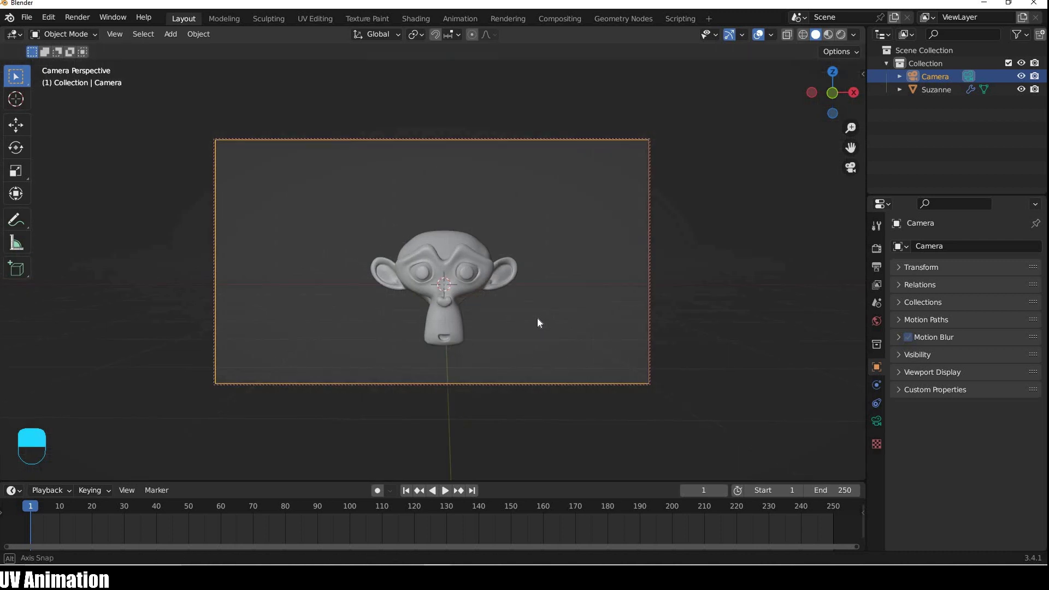
key(q)
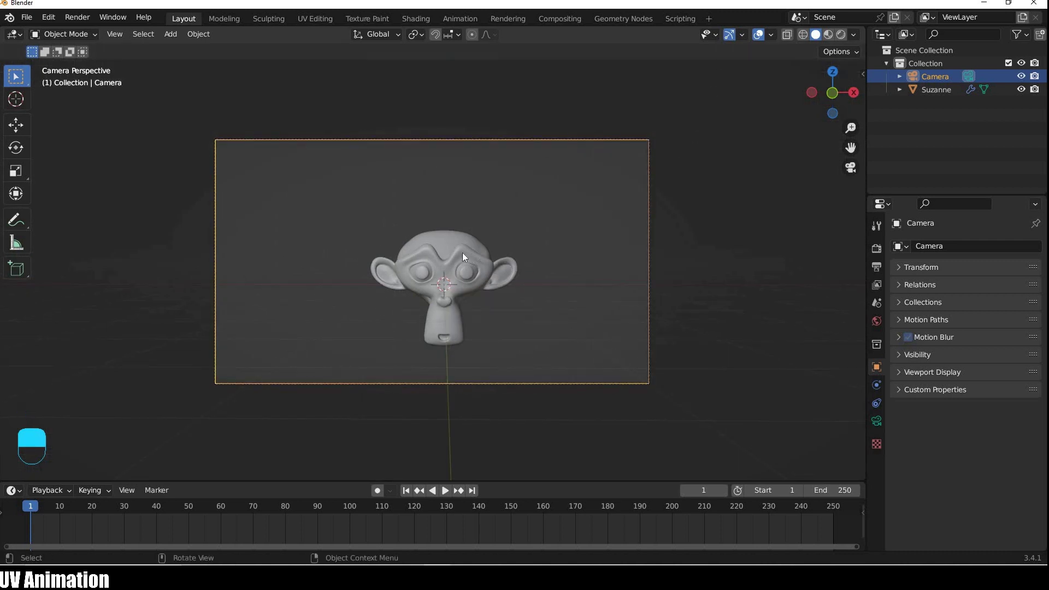
Add a spot light to the scene.
key(shift+a)
mouse_move(443, 221)
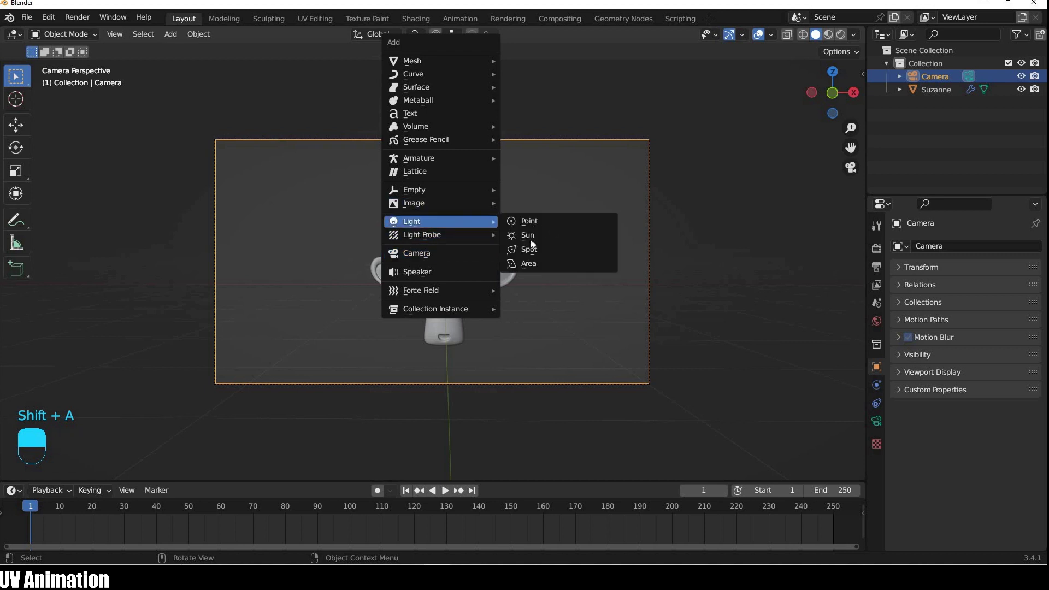
click(532, 249)
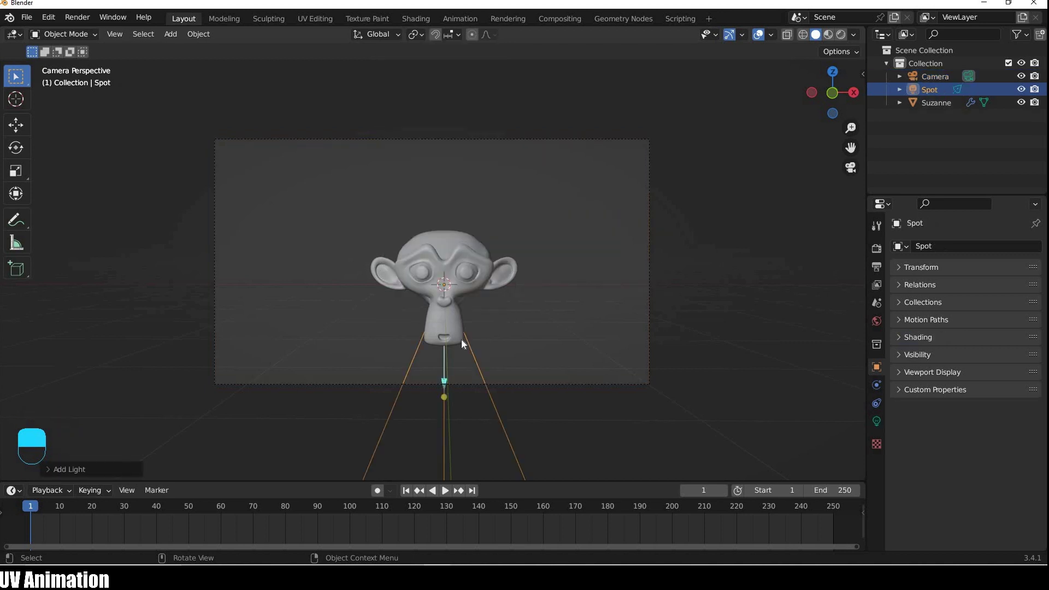
In front view, move the spot light to the upper left of the monkey and rotate it to aim at the head.
key(KP_1)
key(g)
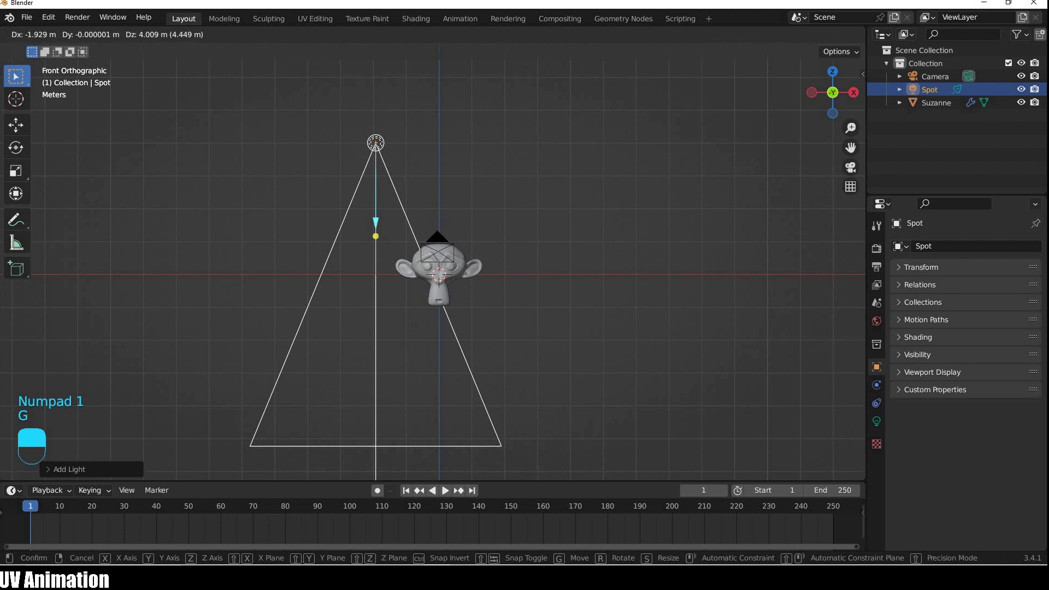
click(538, 292)
key(r)
click(505, 288)
key(g)
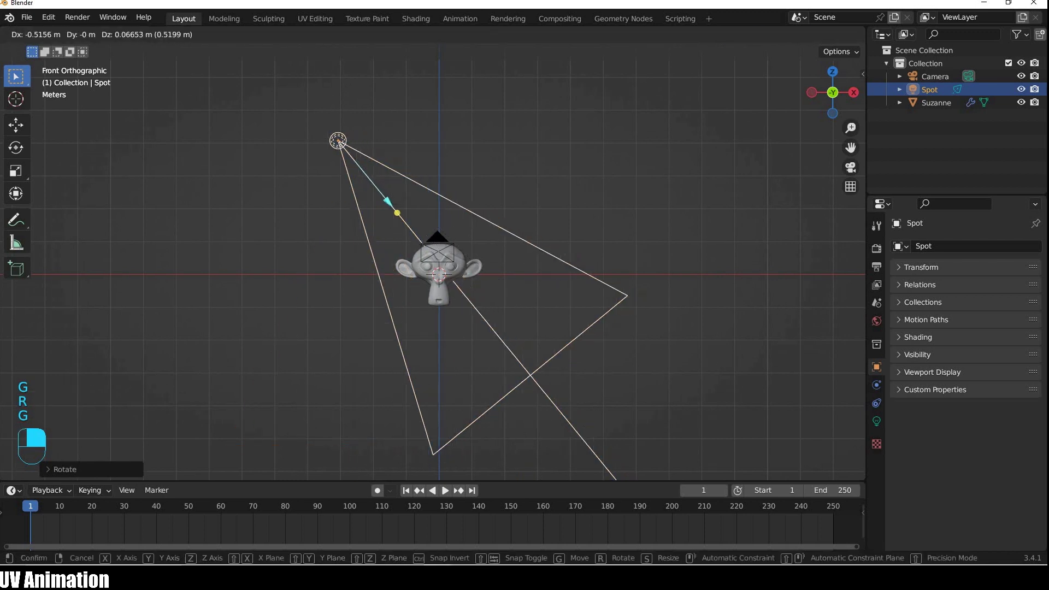
click(505, 328)
Show the camera view in rendered shading and switch the render engine to Eevee.
key(KP_0)
key(z)
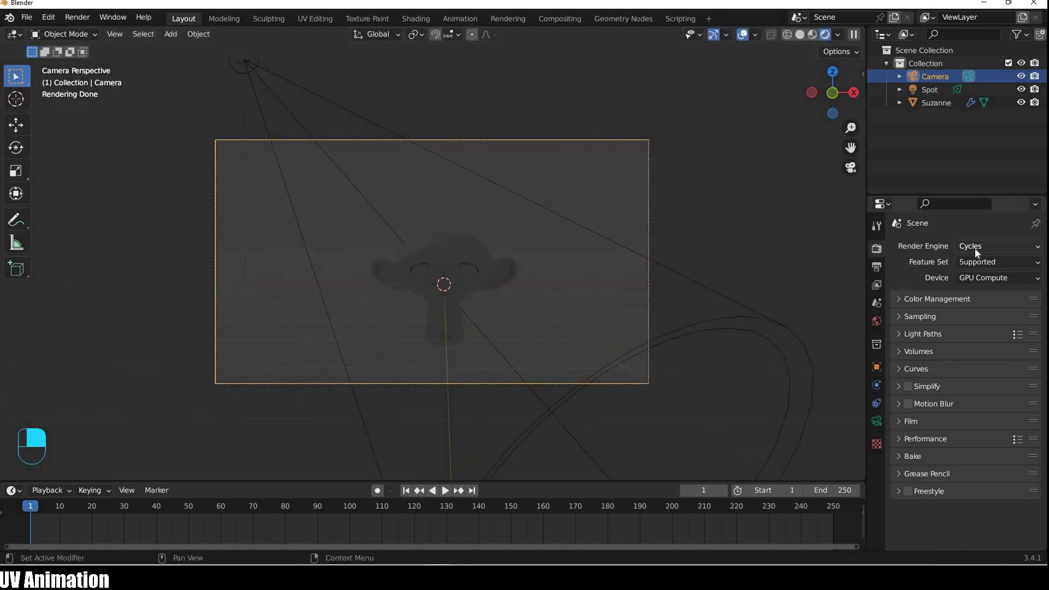
click(977, 247)
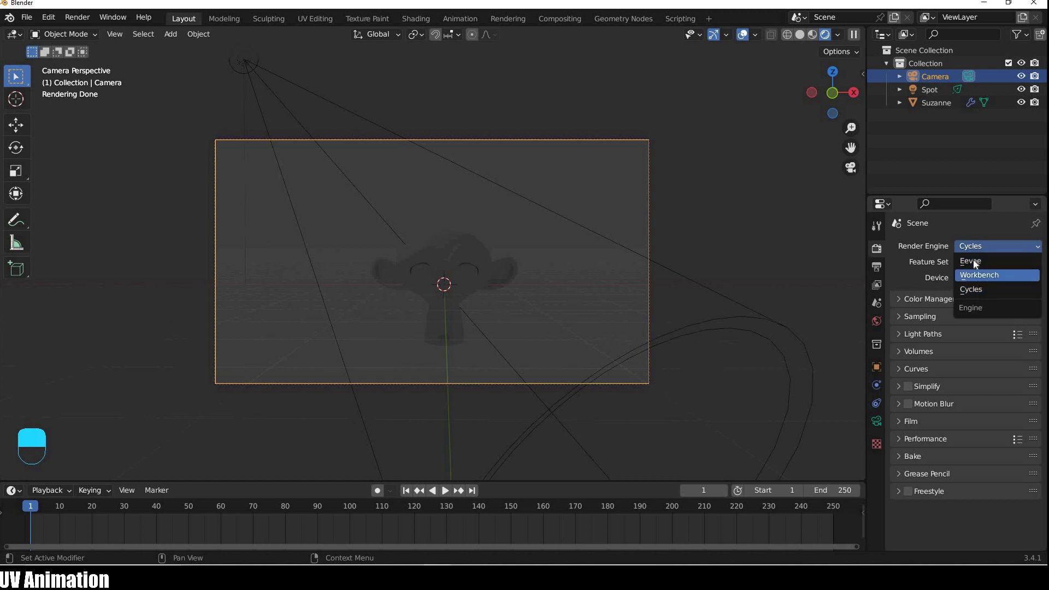
click(975, 261)
Raise the camera's passepartout to full opacity so the area outside the frame is black.
click(875, 421)
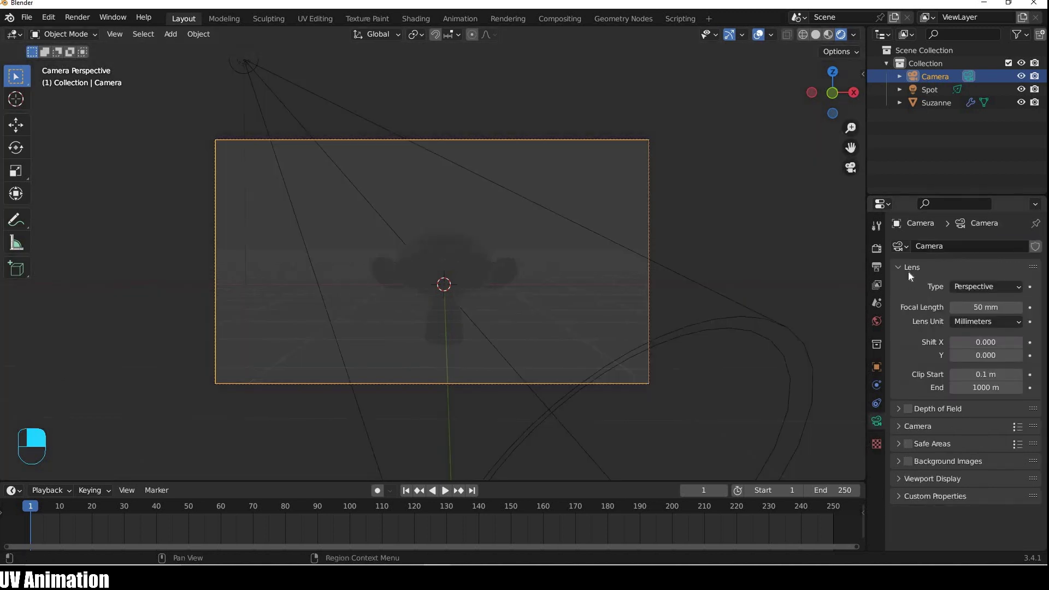
click(911, 267)
click(932, 354)
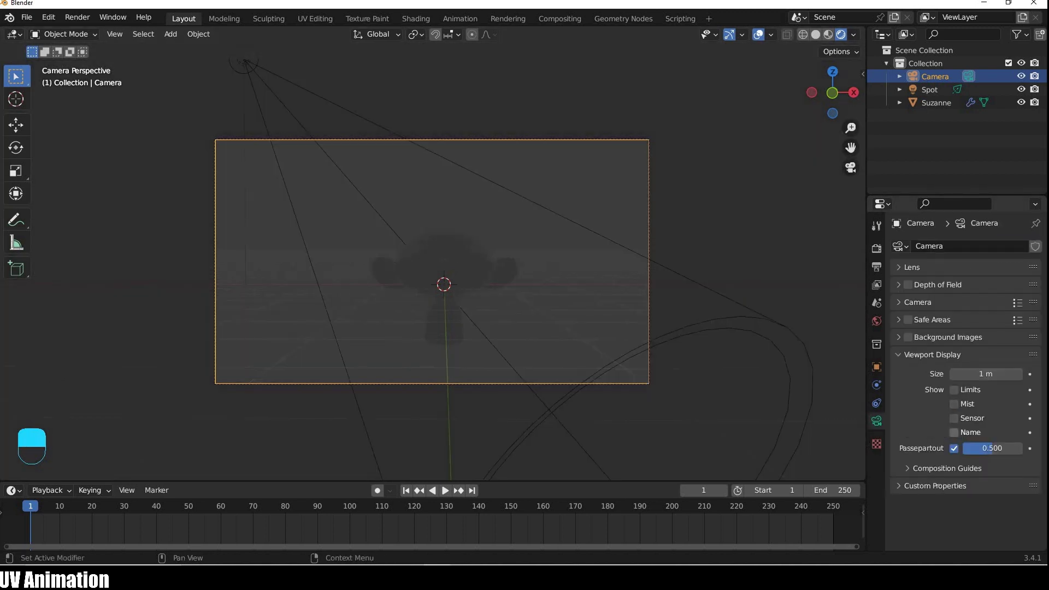
drag(992, 449, 1022, 450)
click(923, 355)
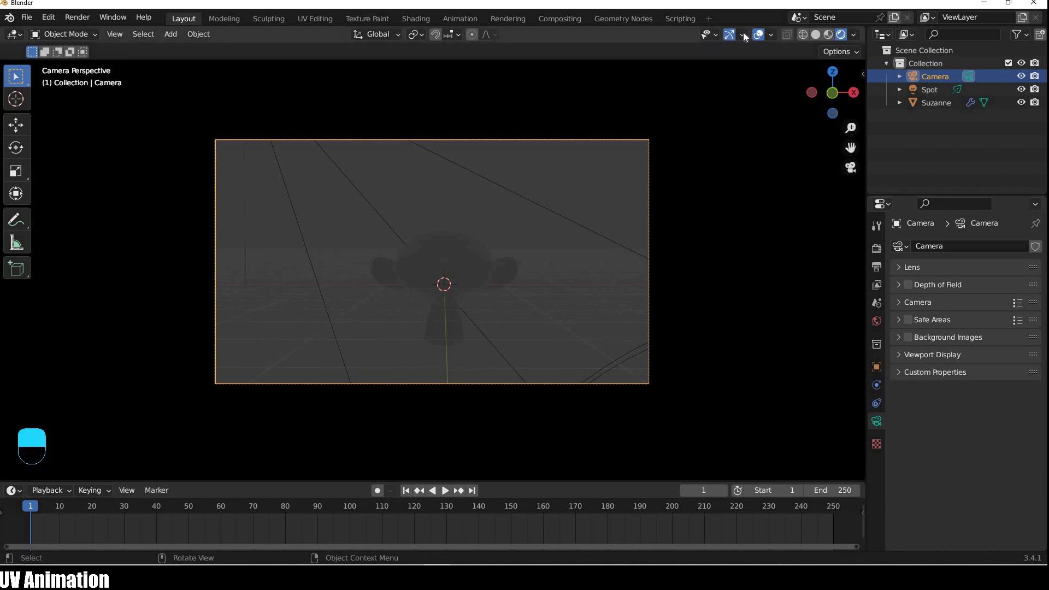
Hide the viewport's gizmos and overlays, and enlarge the timeline area below it.
click(730, 35)
click(758, 35)
drag(553, 481, 553, 479)
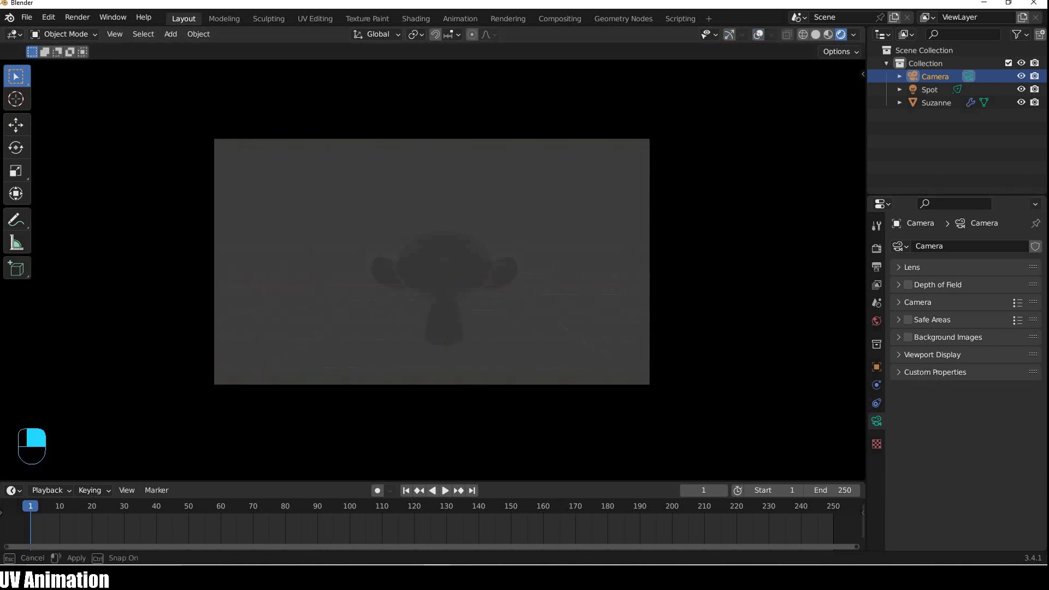
drag(394, 481, 390, 148)
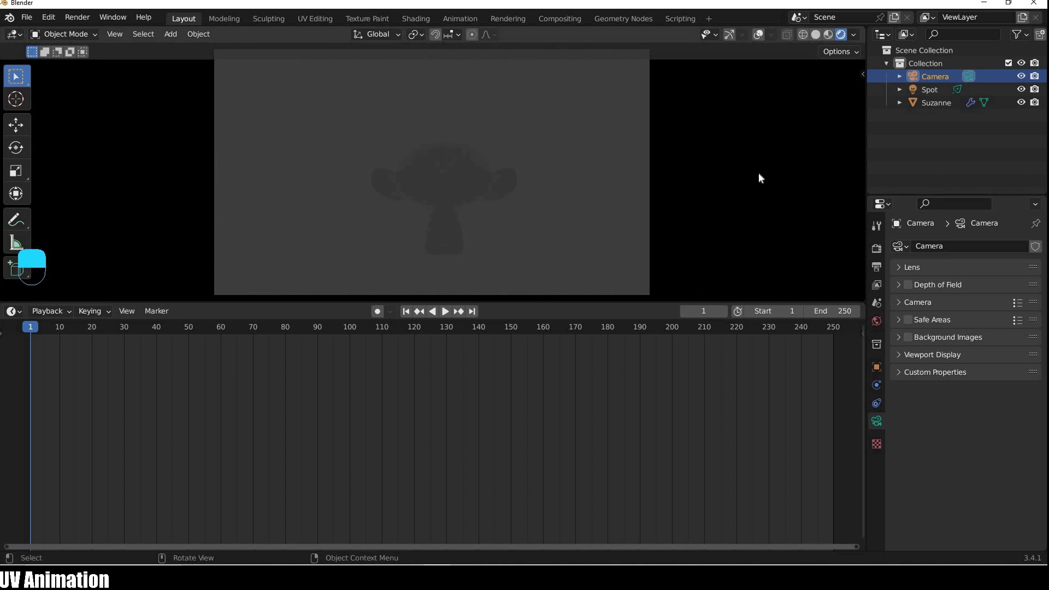
Set the world background colour to black.
click(876, 320)
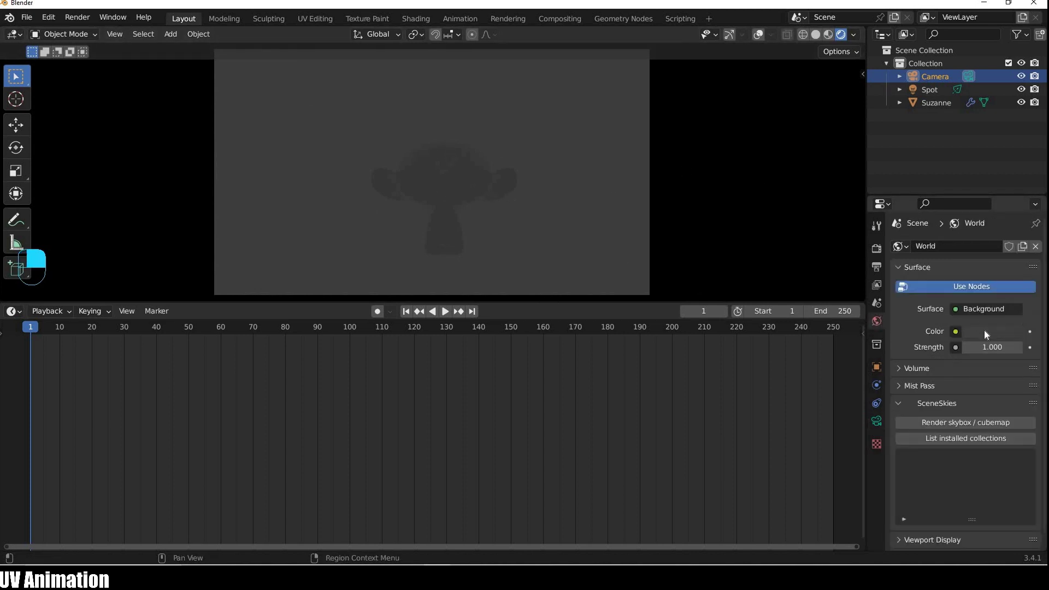
click(988, 330)
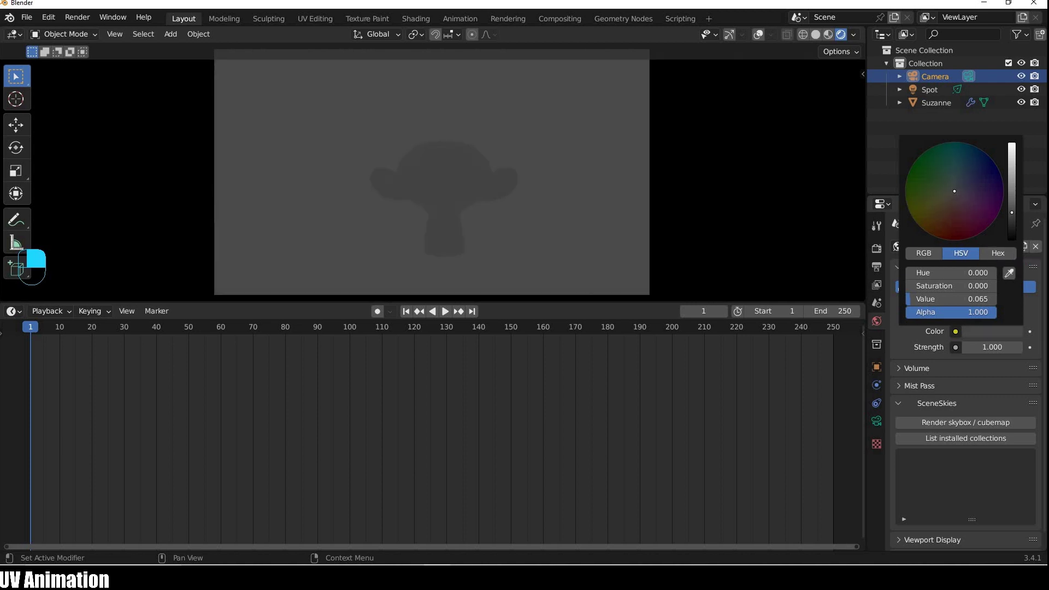
drag(1011, 213, 1012, 240)
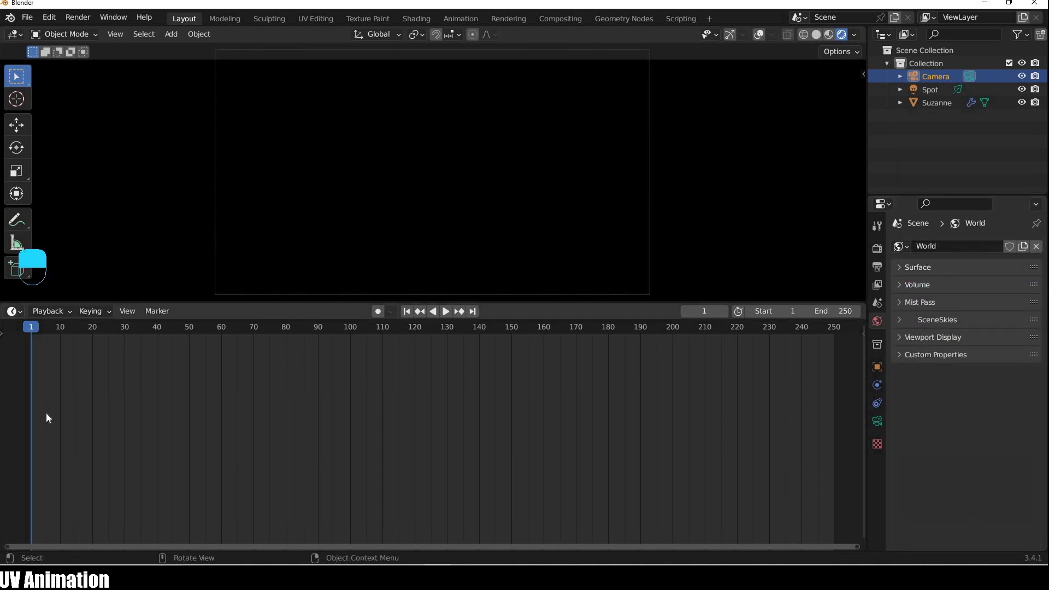
Turn the timeline area into a Shader Editor showing the World nodes, with its sidebar hidden.
click(15, 311)
click(44, 431)
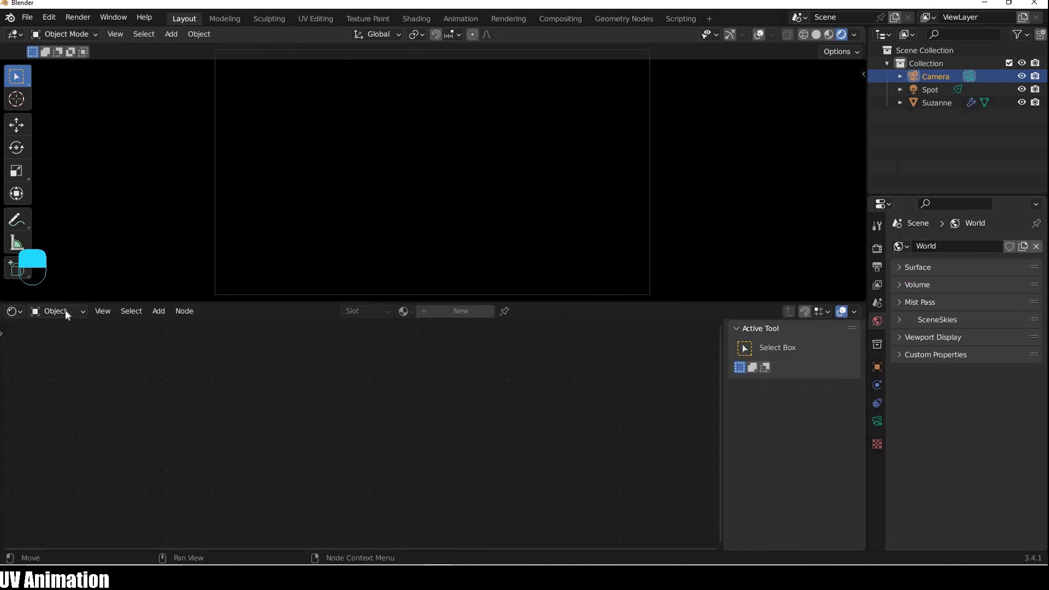
click(65, 312)
click(68, 346)
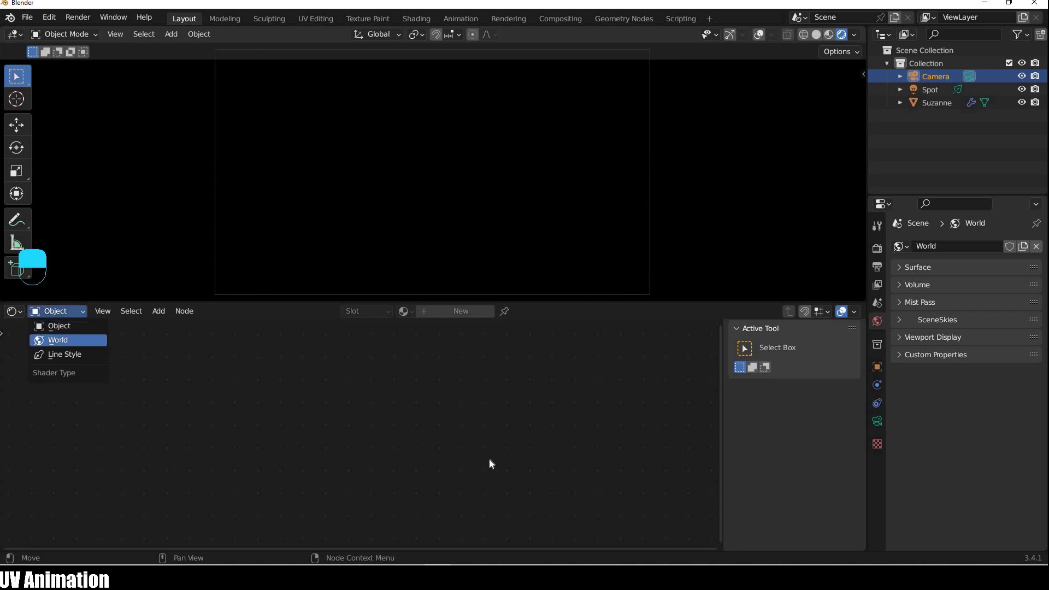
scroll(548, 441, up, 1)
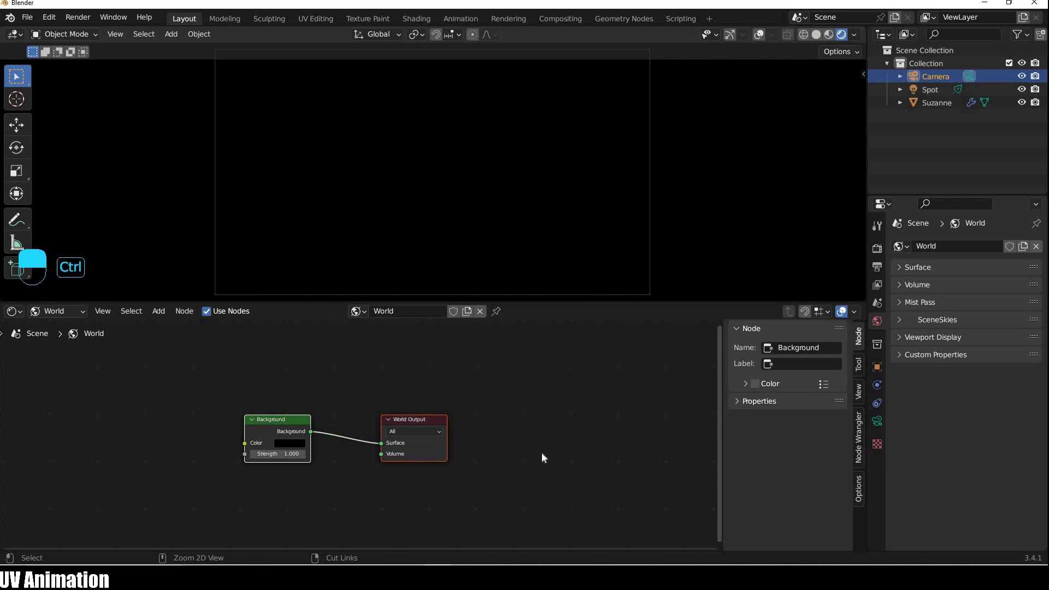
key(n)
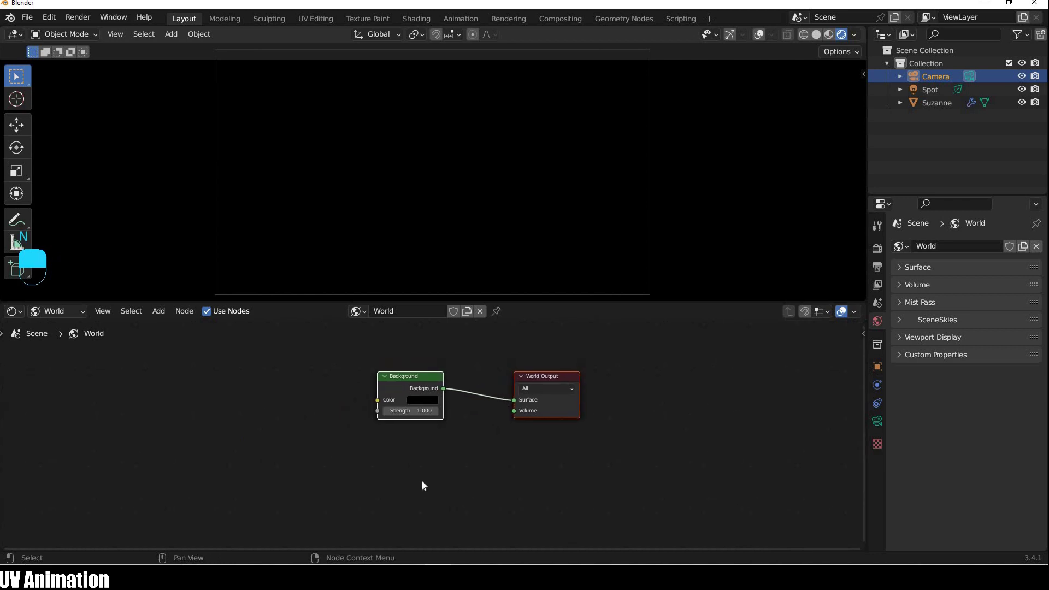
Add a Volume Scatter node below Background and connect its Volume output to the World Output's Volume input.
key(shift+a)
mouse_move(415, 457)
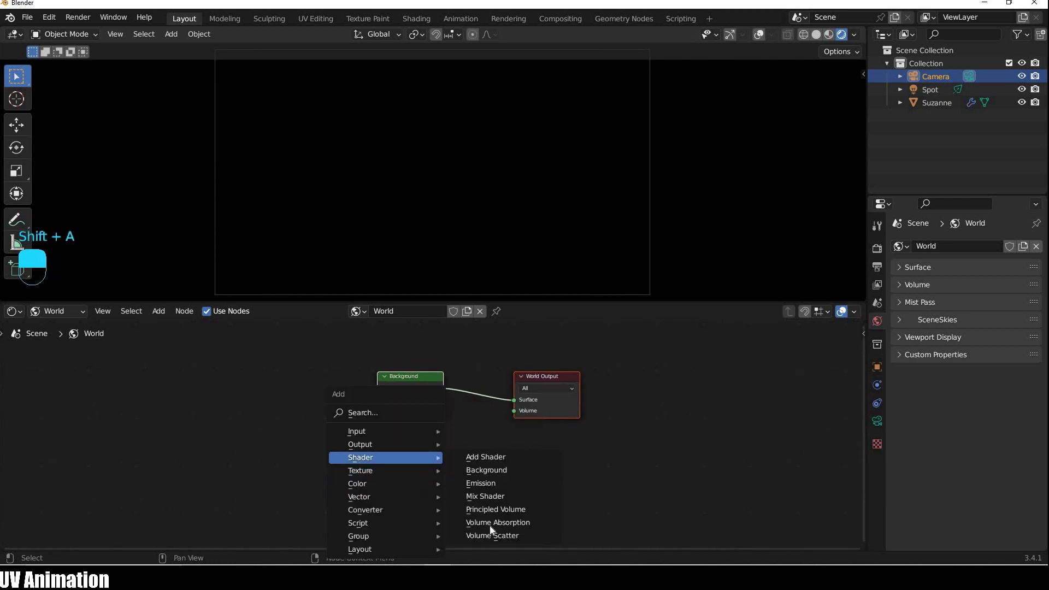
click(491, 535)
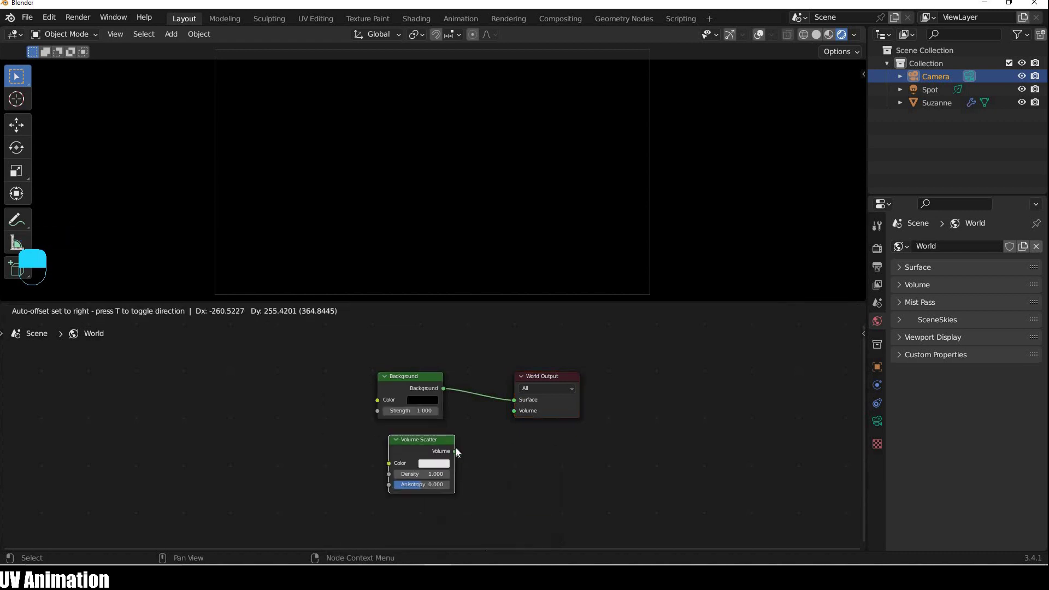
click(458, 440)
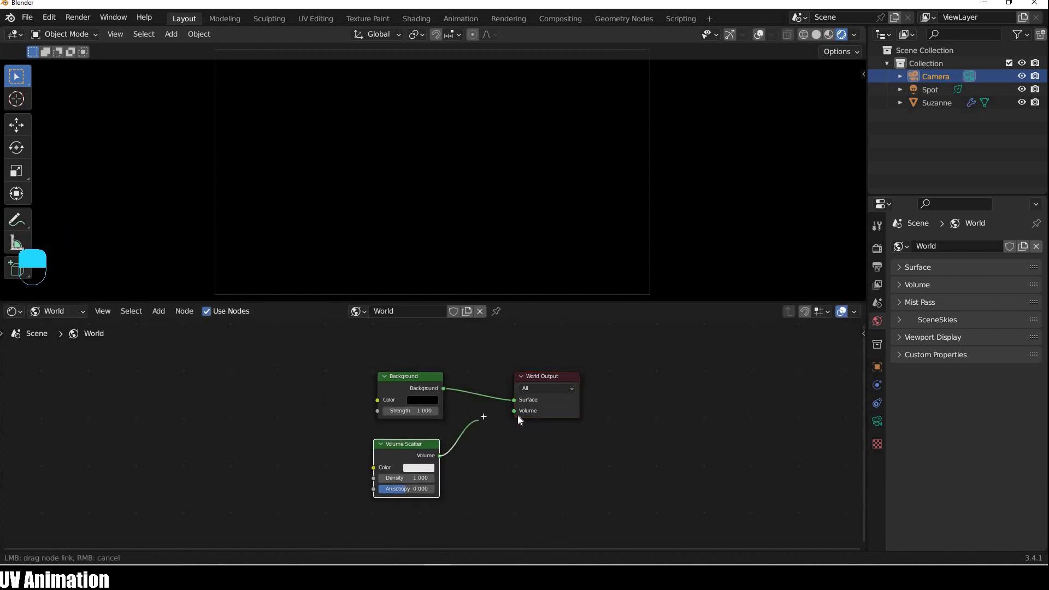
drag(513, 410, 439, 455)
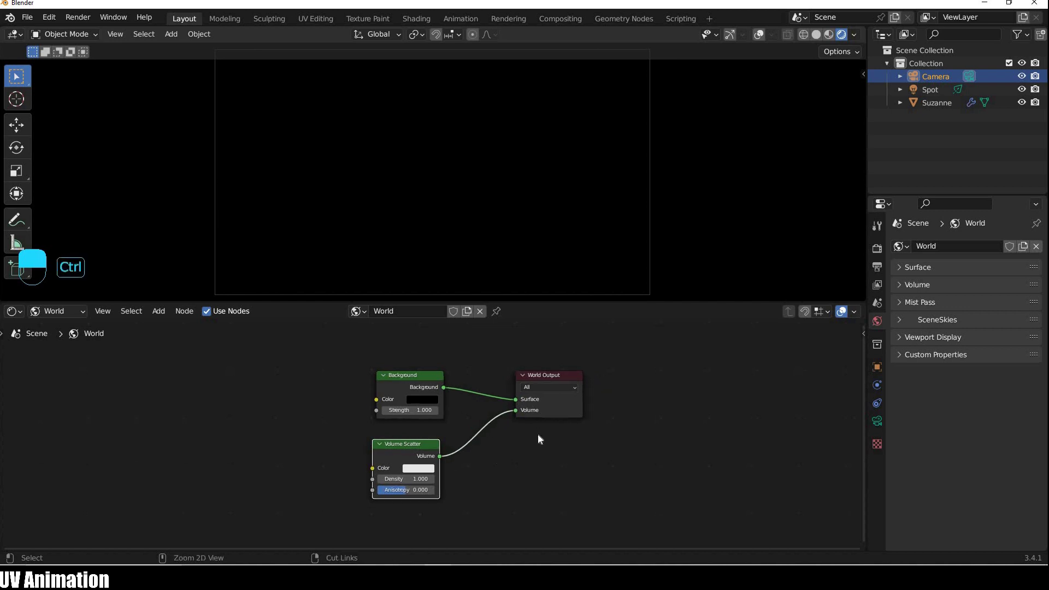
Set the Volume Scatter node's density to 0.1.
ctrl+middle_drag(537, 434, 526, 465)
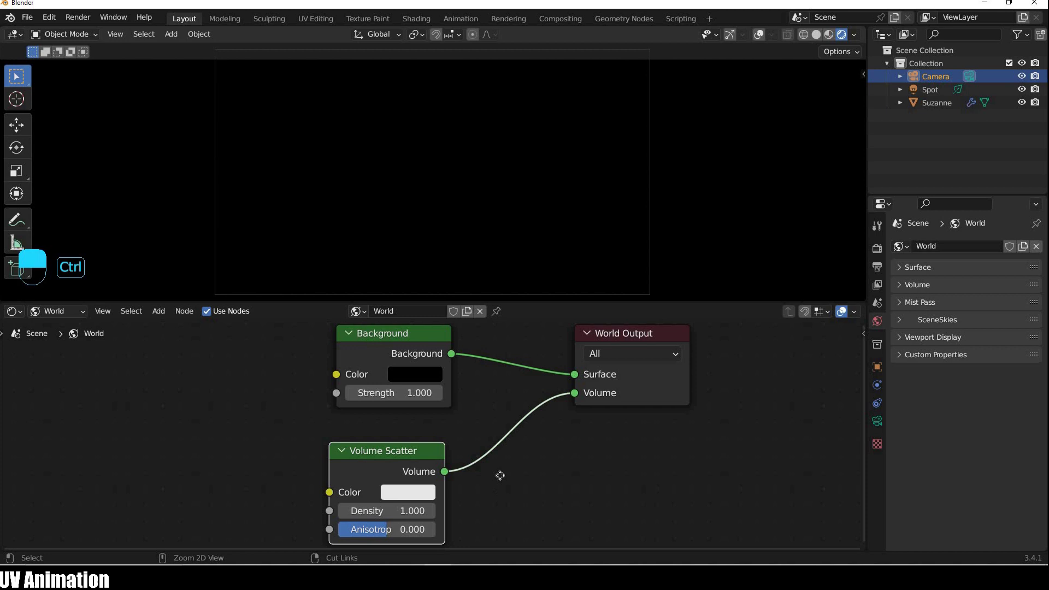
middle_drag(396, 511, 485, 469)
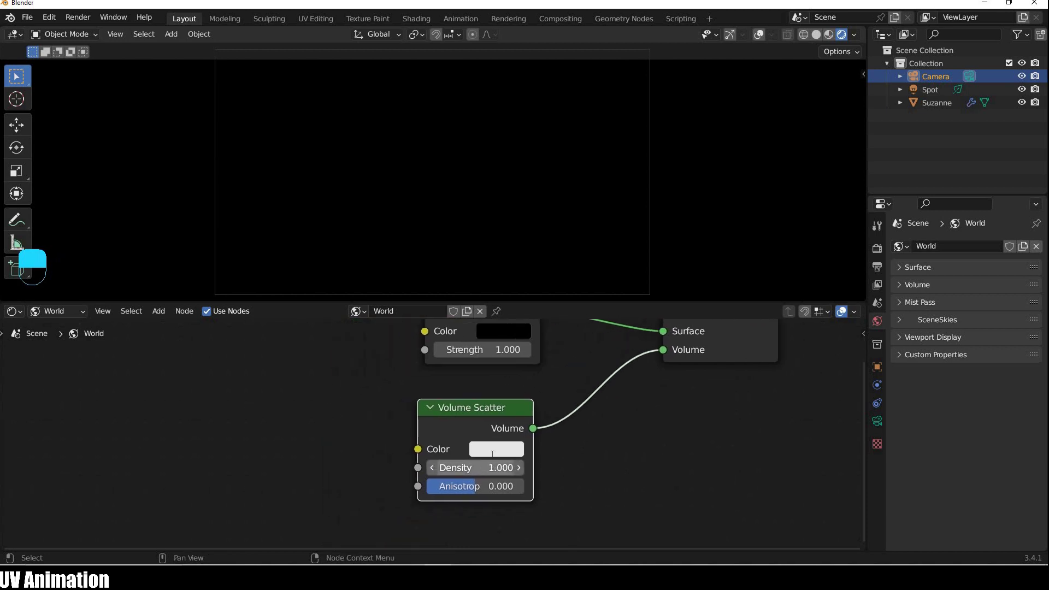
double_click(492, 462)
text(0.1)
key(Return)
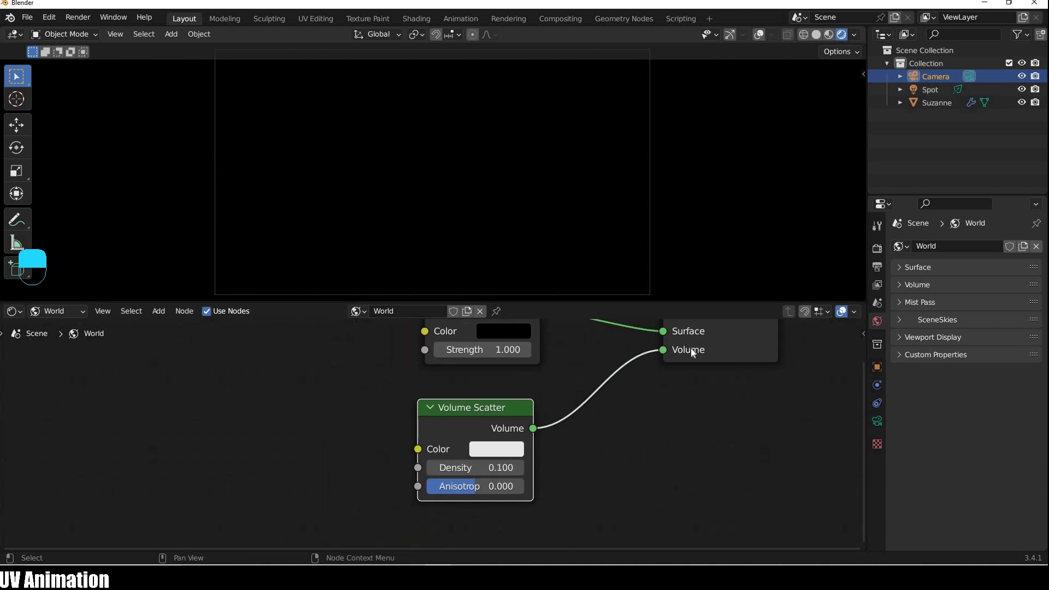
Set the spot light's power to 3000 W.
click(932, 90)
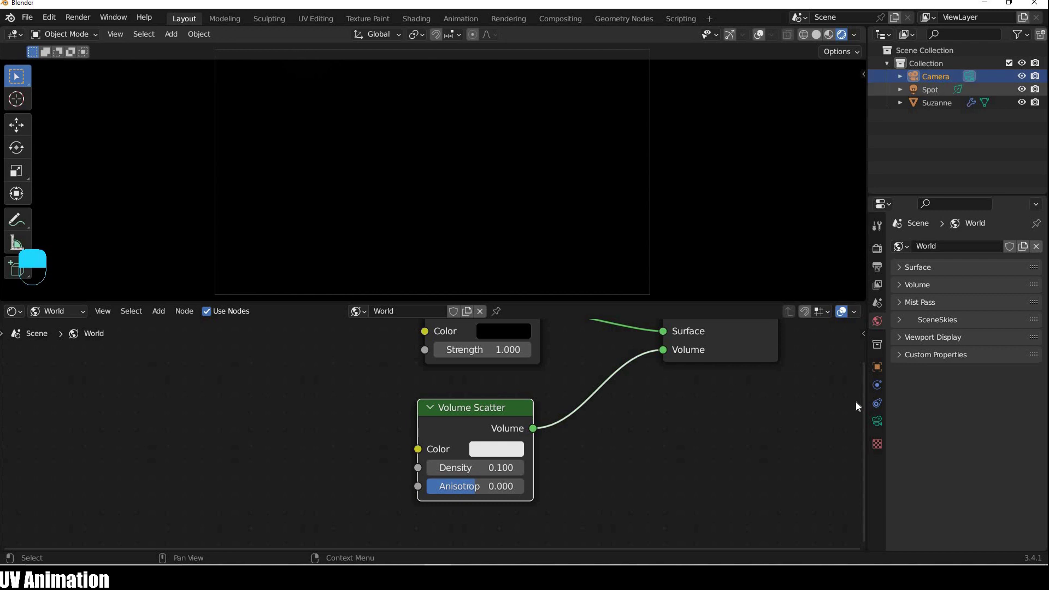
click(875, 424)
click(970, 335)
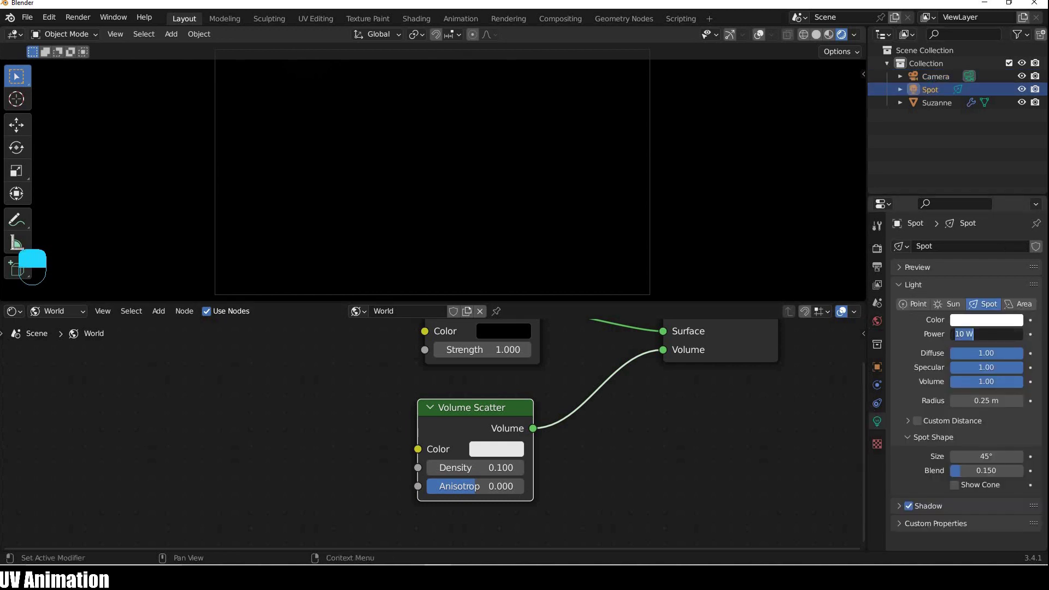
click(959, 334)
key(BackSpace)
text(3000)
key(Delete)
key(Return)
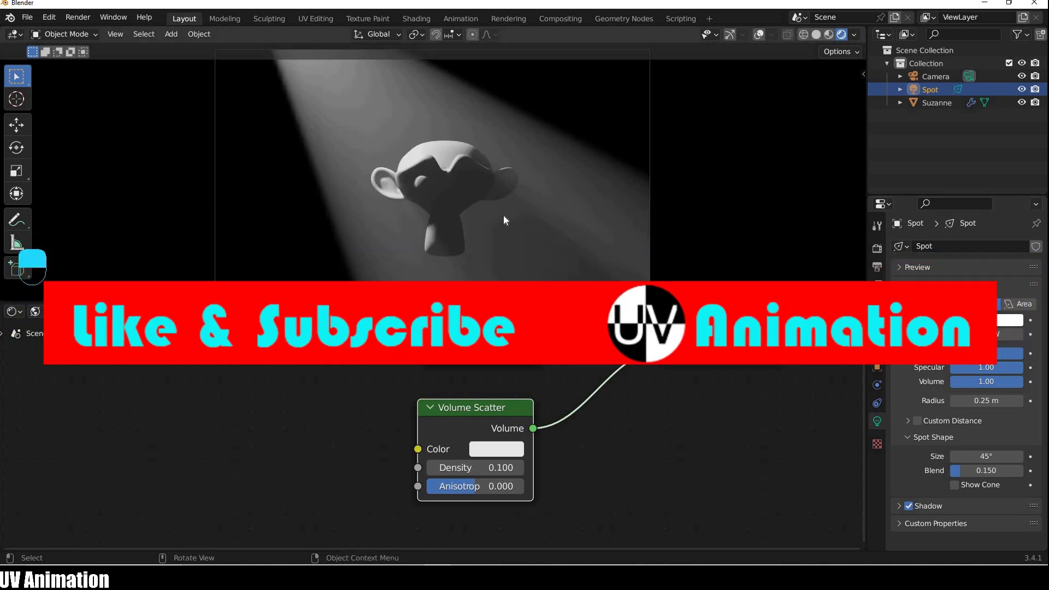
Try different cone sizes for the spot light and settle on 53.4°.
scroll(542, 269, down, 2)
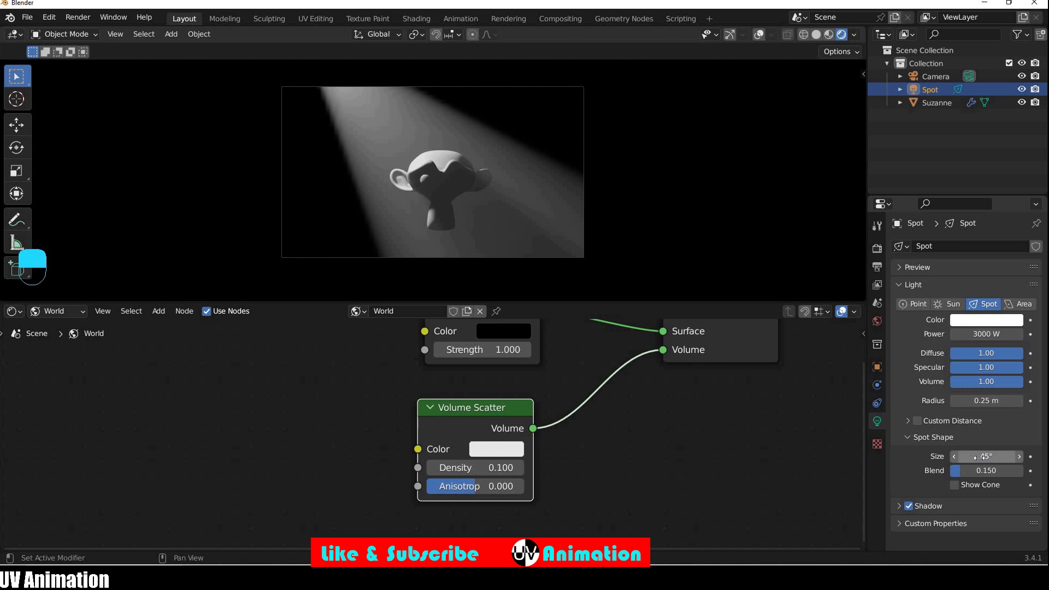
drag(986, 456, 935, 455)
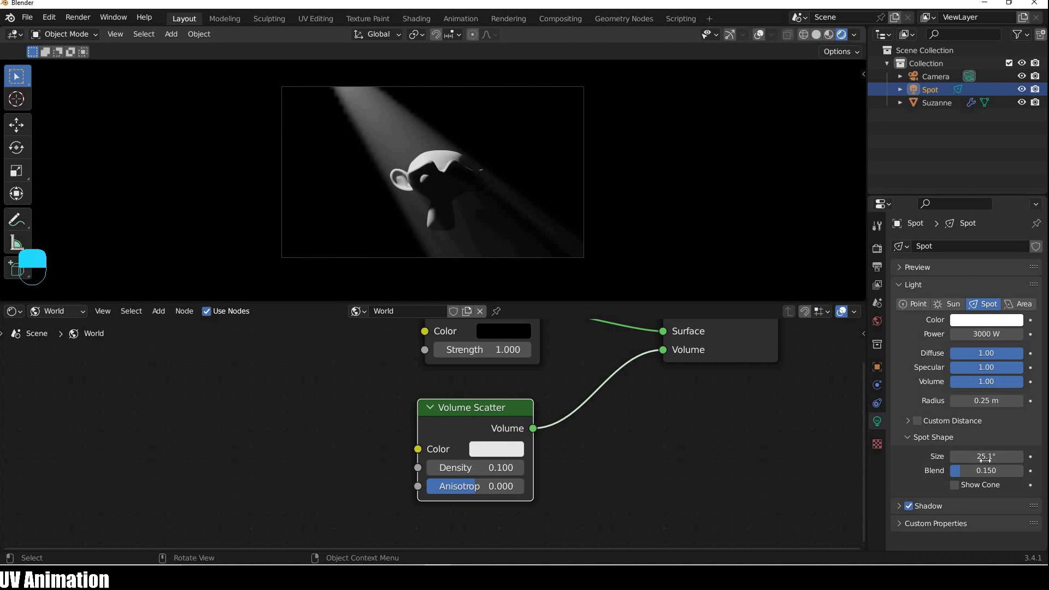
drag(977, 456, 1032, 456)
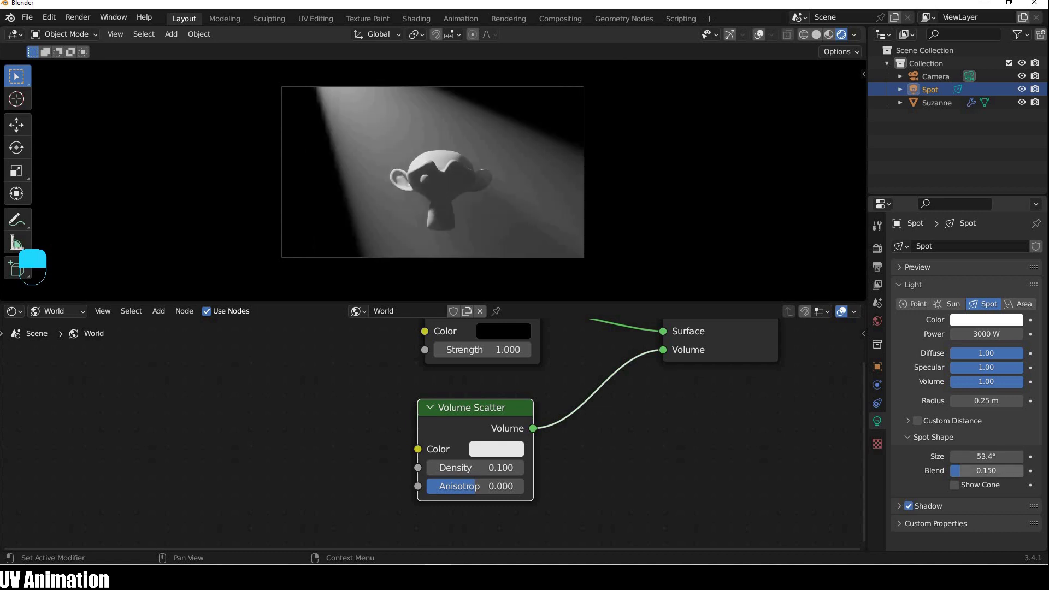
Show the viewport gizmos and overlays and set the spot light's blend to 0.5.
click(730, 35)
click(759, 35)
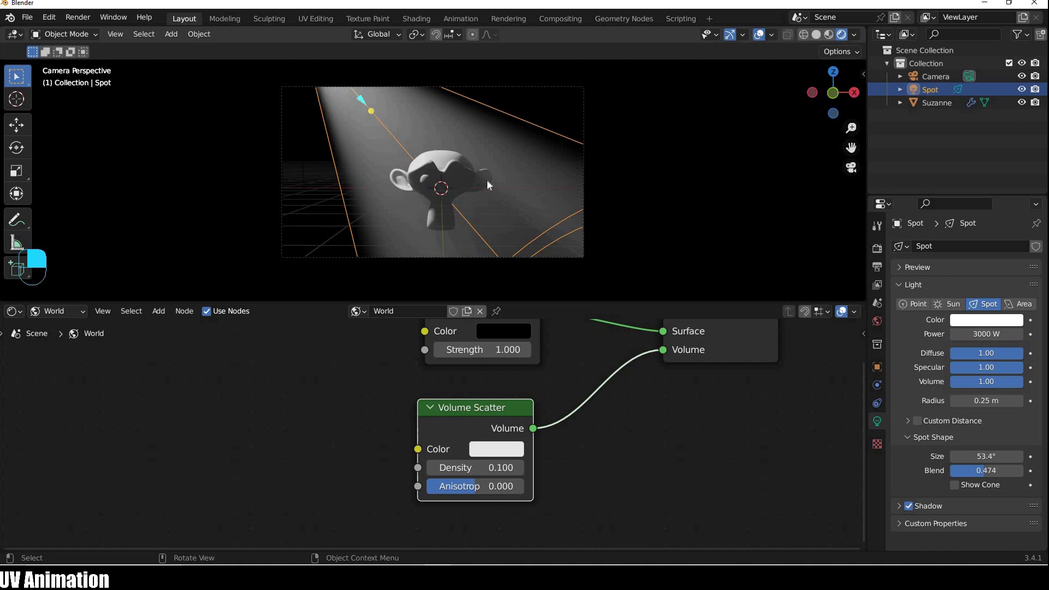
middle_drag(487, 181, 744, 244)
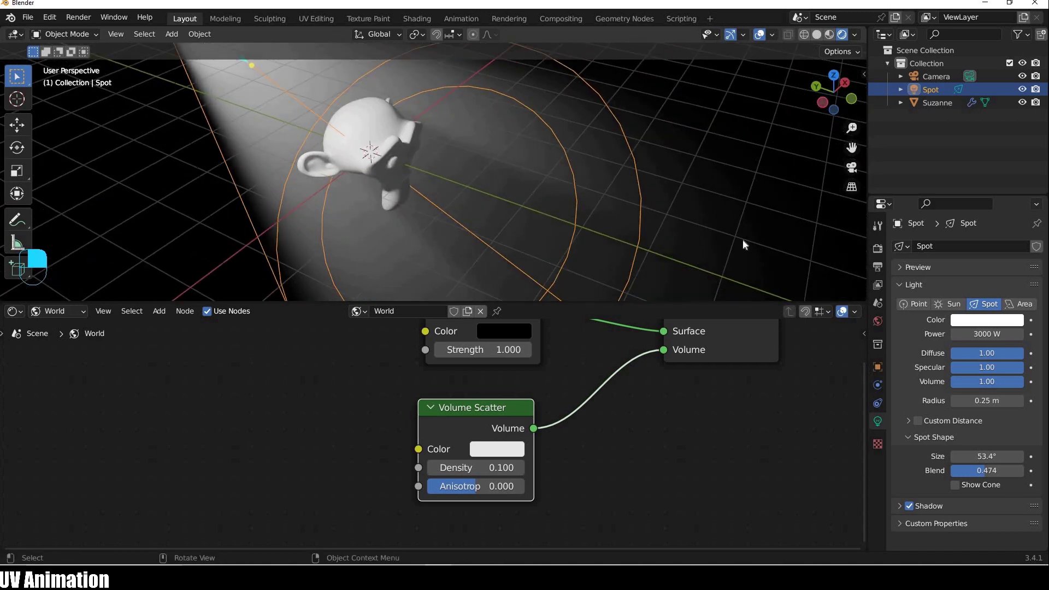
mouse_move(992, 474)
mouse_down()
mouse_move(980, 474)
mouse_move(1011, 472)
mouse_move(982, 473)
mouse_move(998, 473)
mouse_up()
click(997, 472)
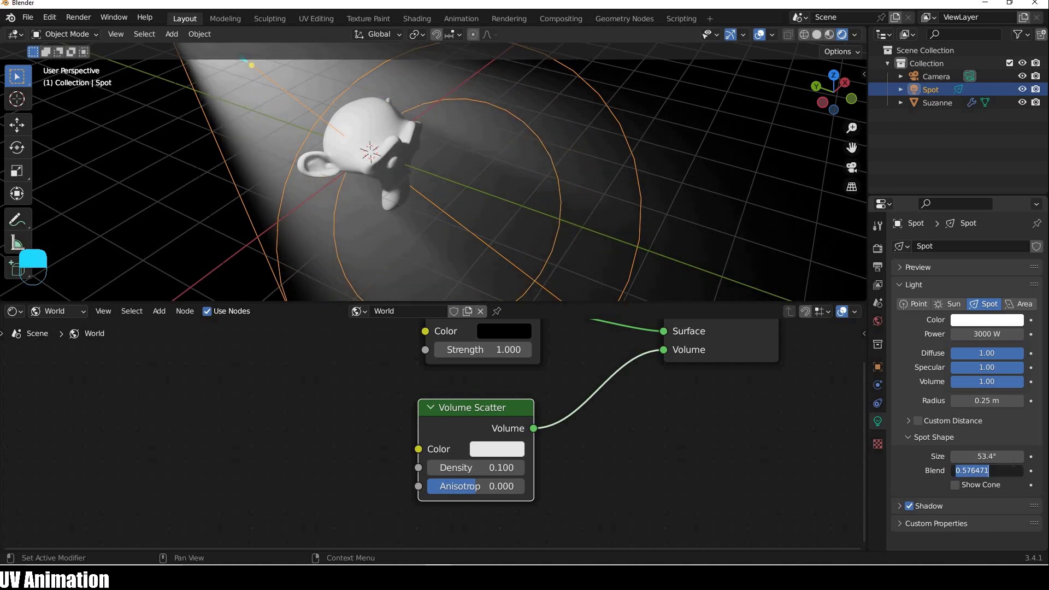
text(0.5)
key(Return)
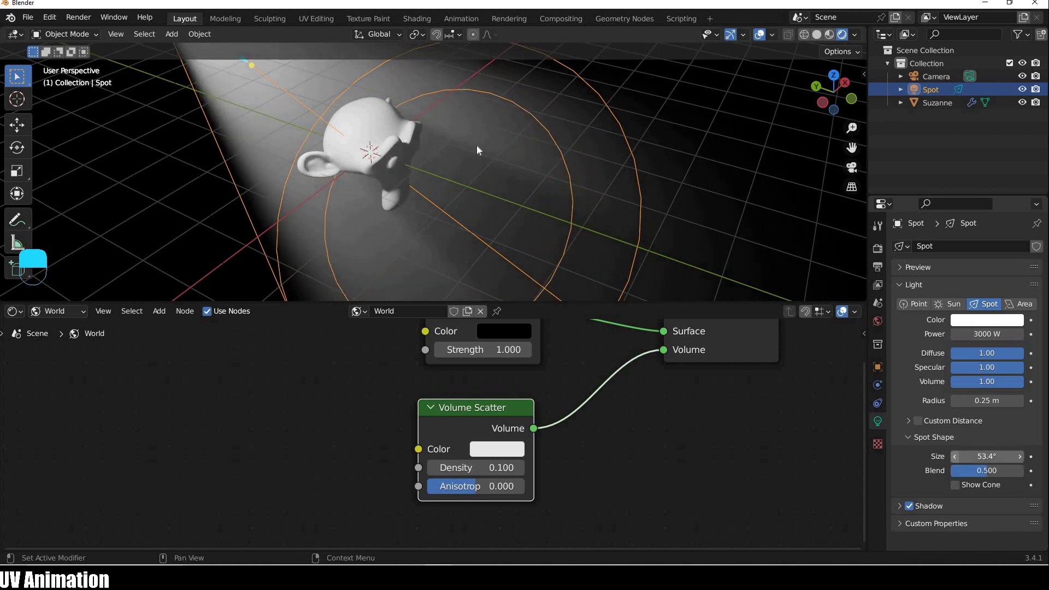
Return to the camera view with the viewport gizmos and overlays hidden.
middle_drag(441, 201, 502, 175)
key(KP_0)
key(ctrl+grave)
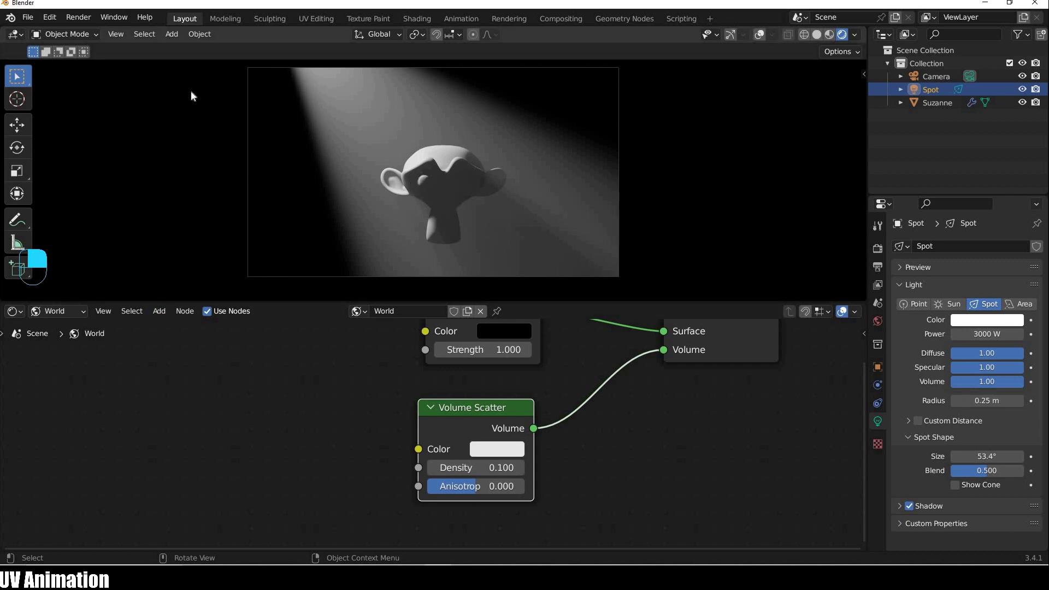
Add a plane mesh to the scene.
key(shift+a)
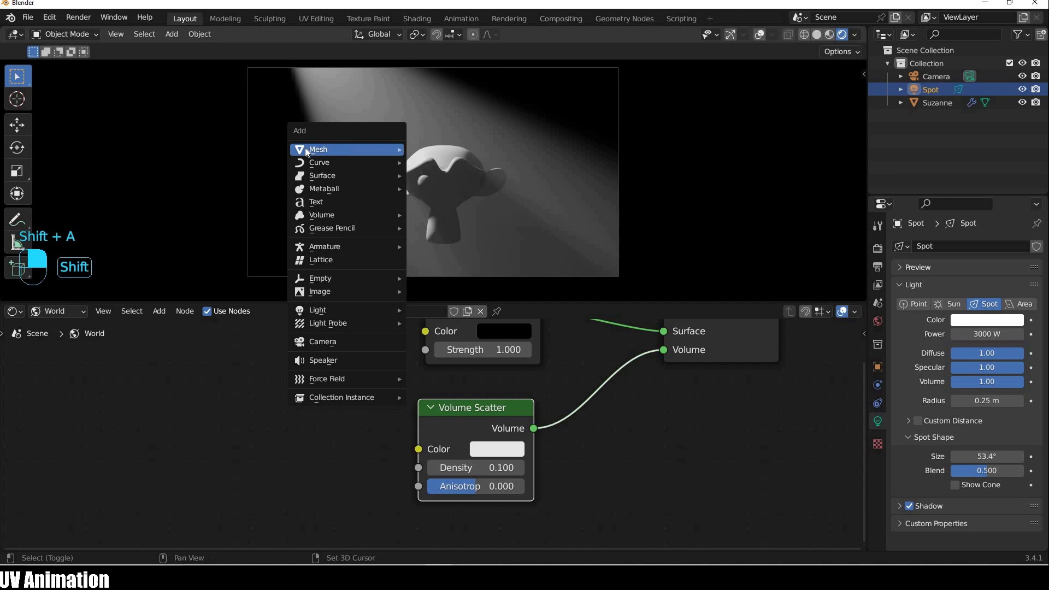
mouse_move(311, 149)
click(464, 148)
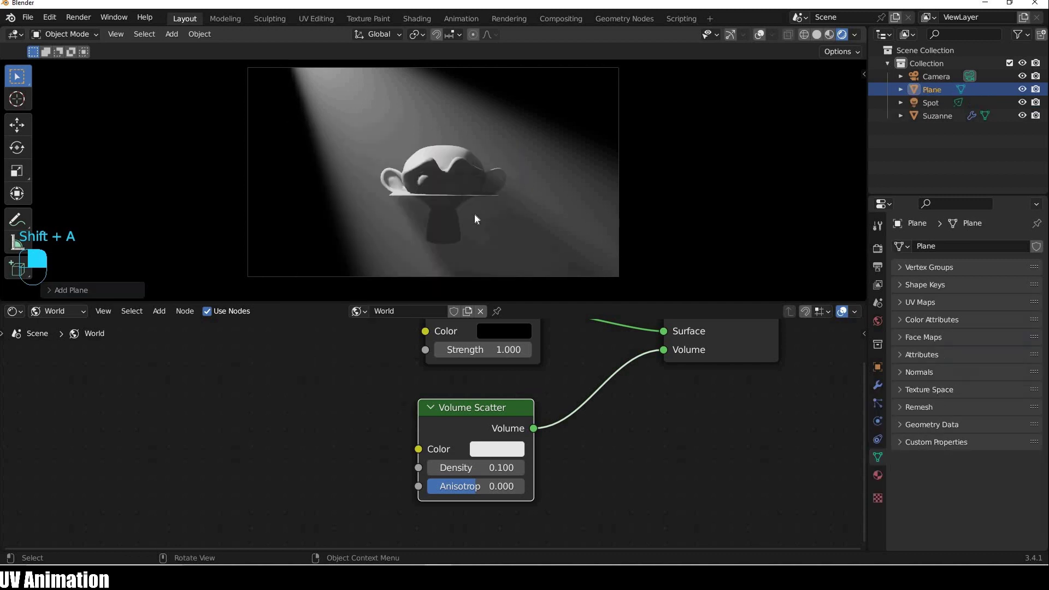
In front view with overlays shown, tilt the plane and place it above and left of the monkey head, facing the spot light.
key(KP_1)
key(g)
click(433, 165)
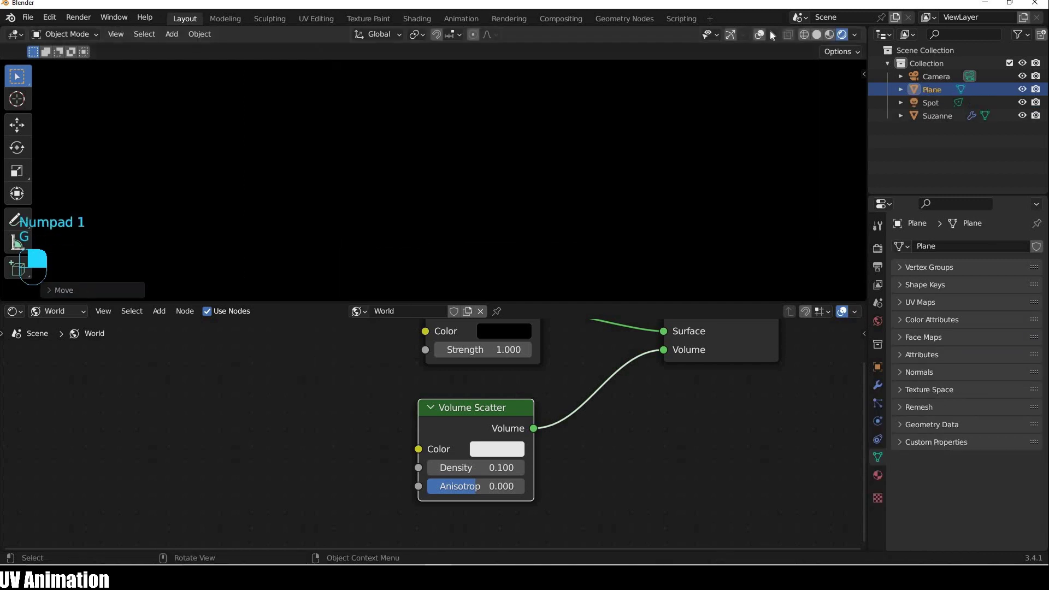
click(756, 36)
key(r)
click(474, 159)
key(g)
click(335, 181)
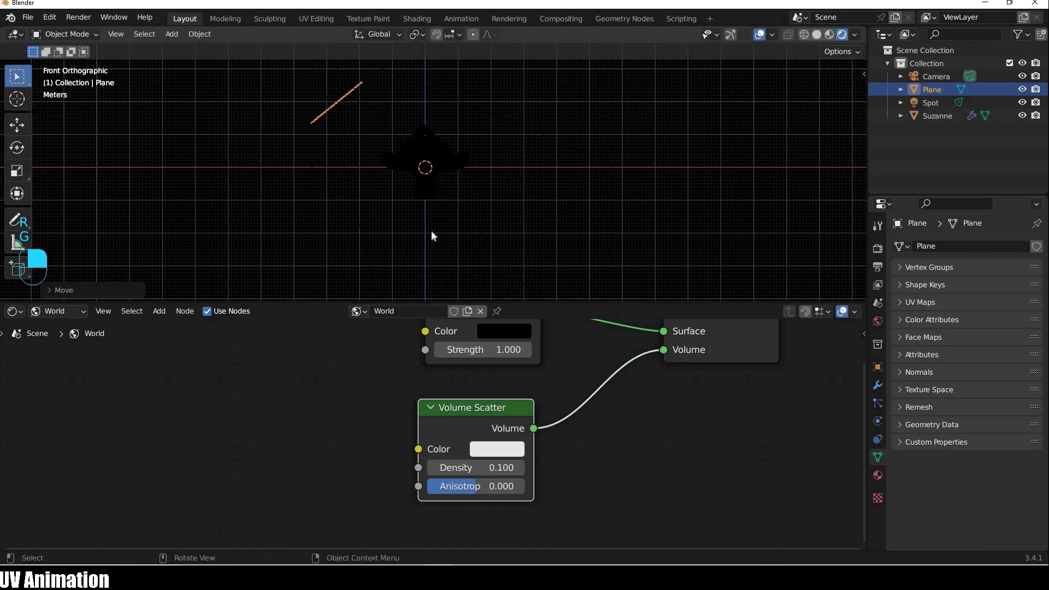
Select the spot light together with the plane and move both about 1.5 m left and 0.5 m up in the camera view.
middle_drag(431, 231, 369, 158)
key(KP_7)
key(KP_1)
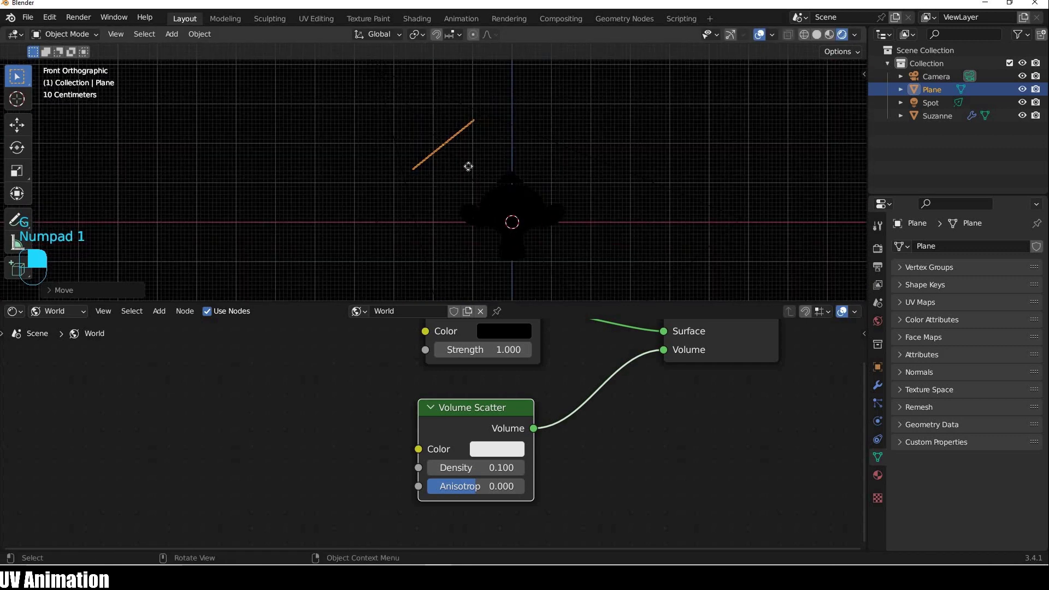
click(484, 237)
key(KP_0)
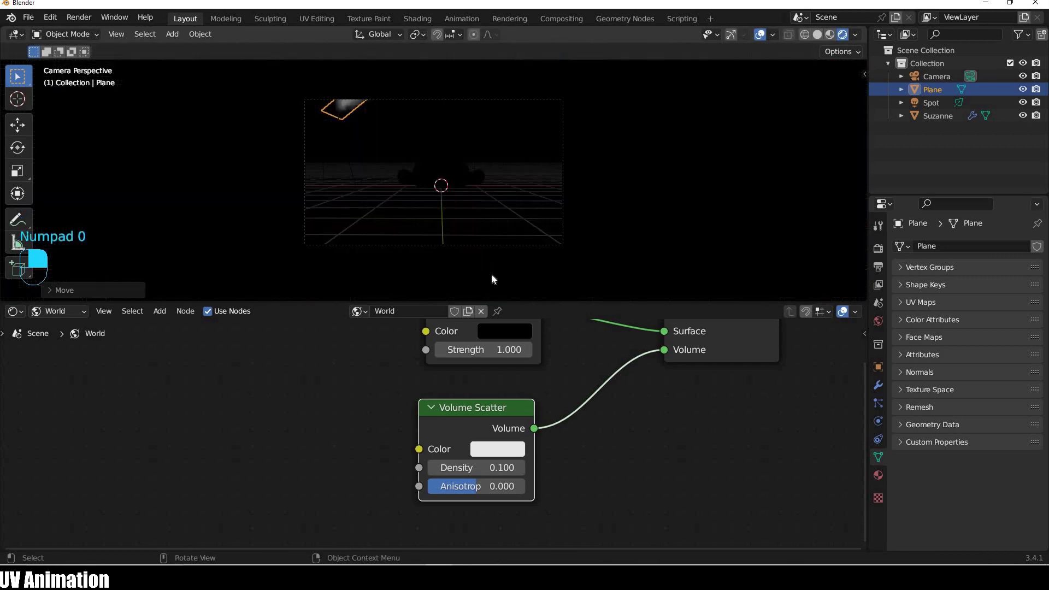
shift+middle_drag(436, 176, 558, 231)
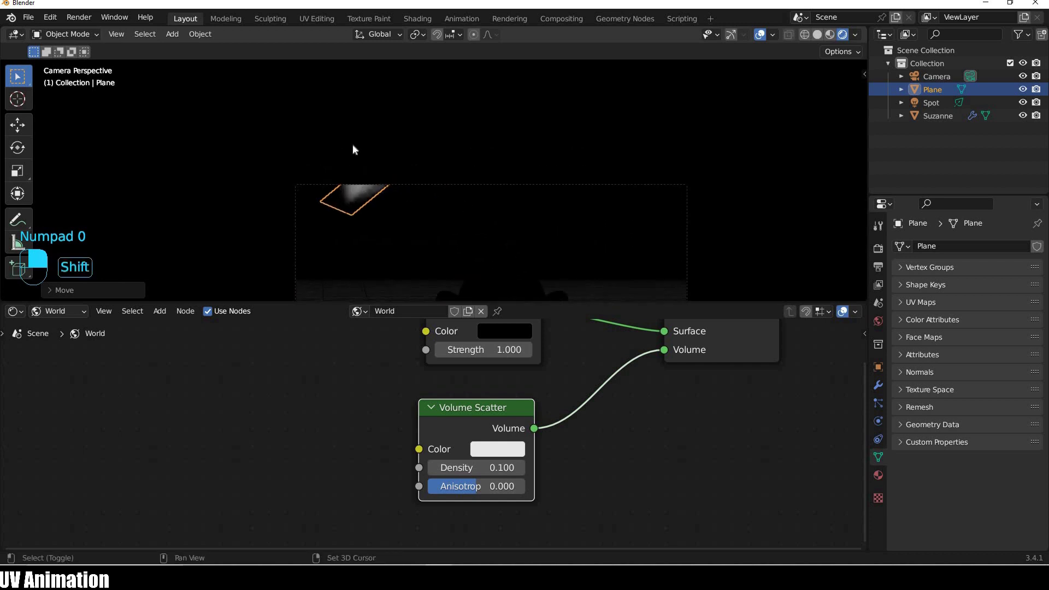
shift+middle_drag(352, 145, 335, 140)
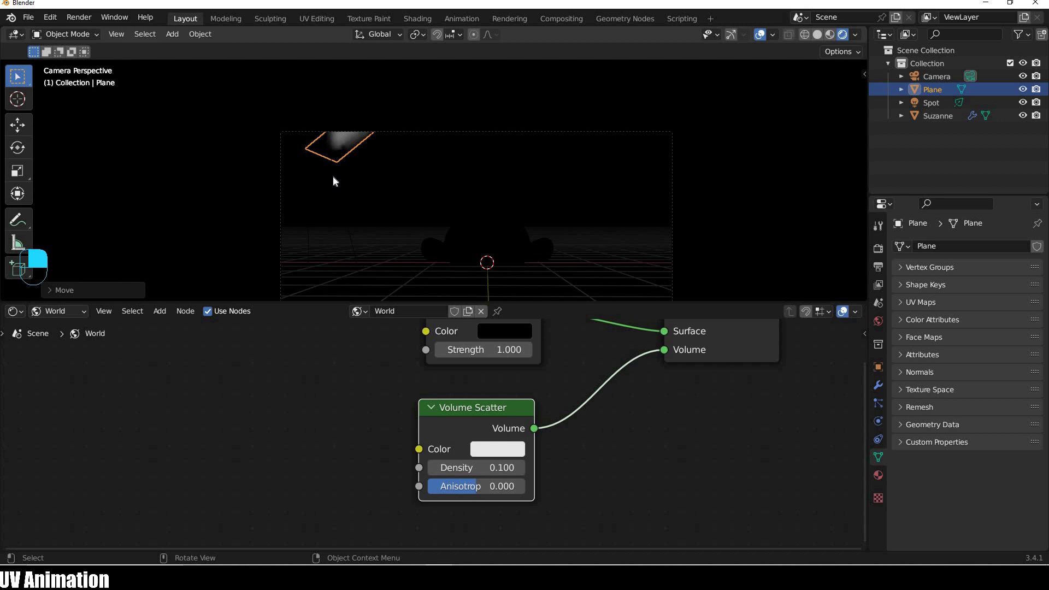
shift+click(382, 189)
scroll(464, 197, down, 4)
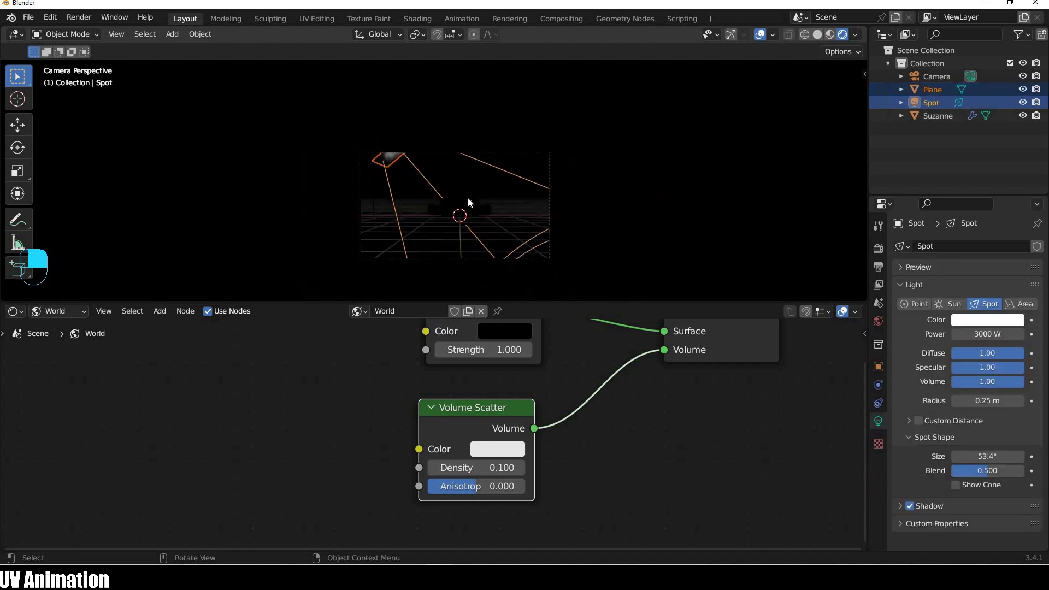
scroll(468, 202, up, 3)
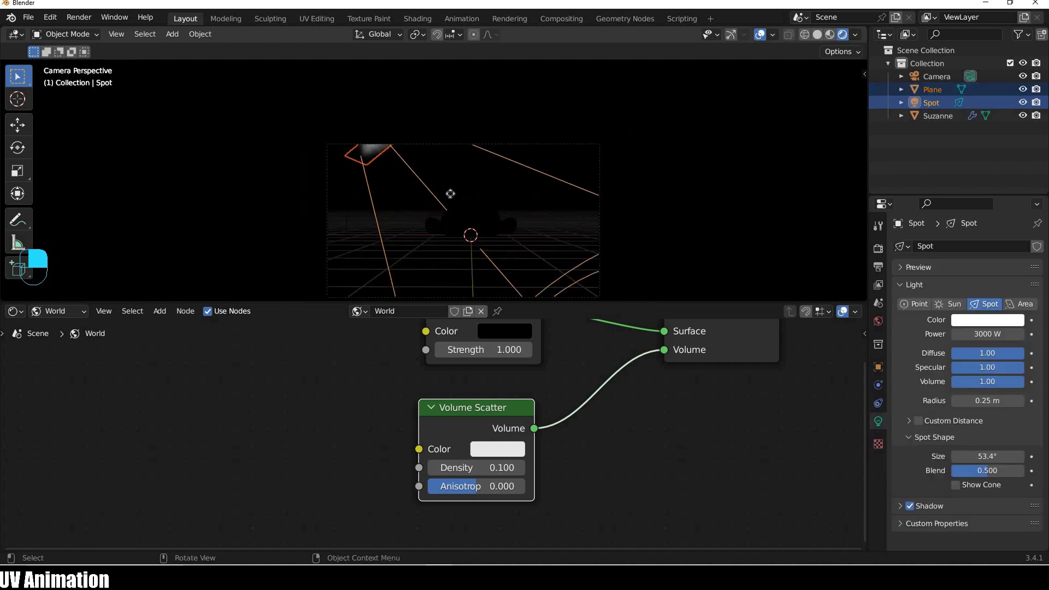
key(g)
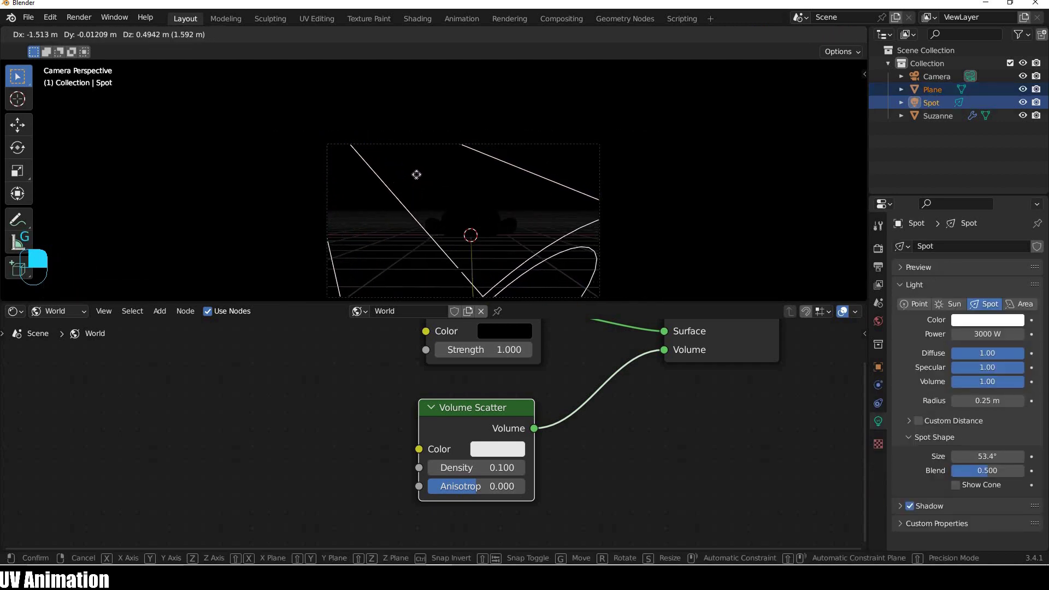
click(418, 172)
Select only the plane, switch the Shader Editor to object shading and create a new material for it.
key(KP_0)
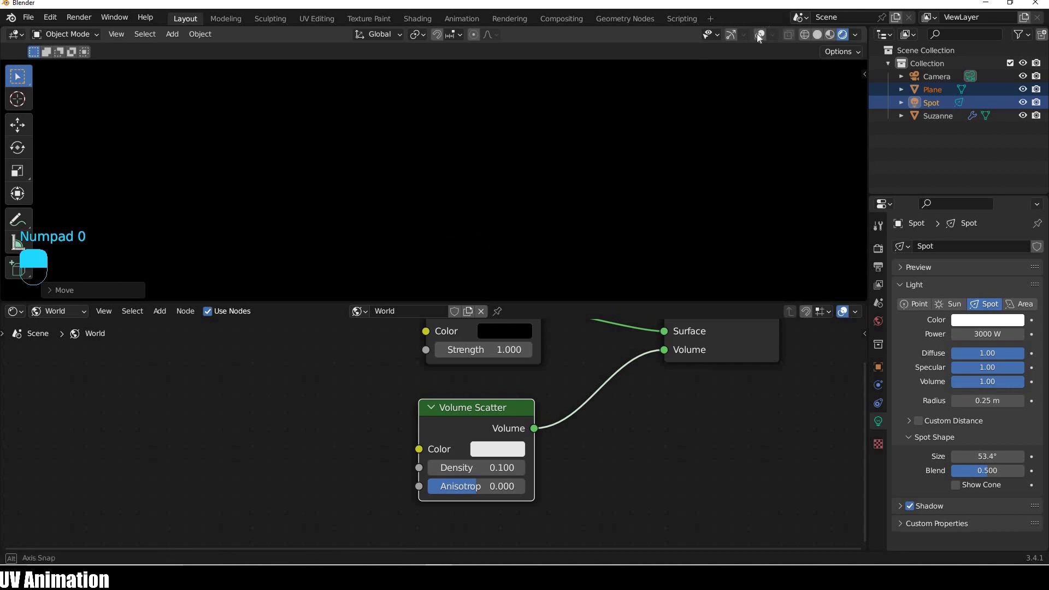
middle_drag(474, 211, 496, 109)
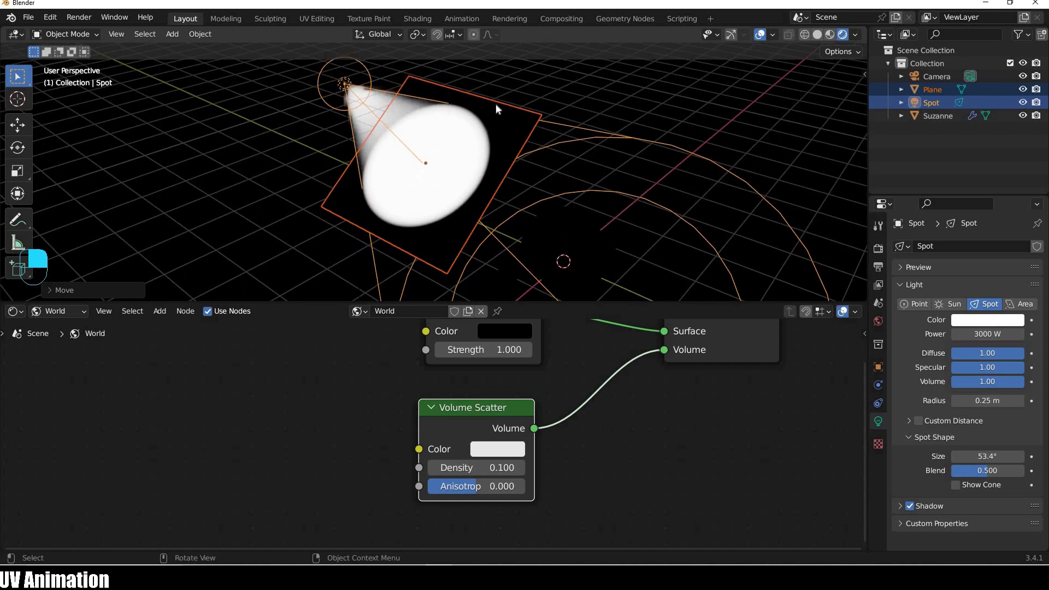
click(431, 137)
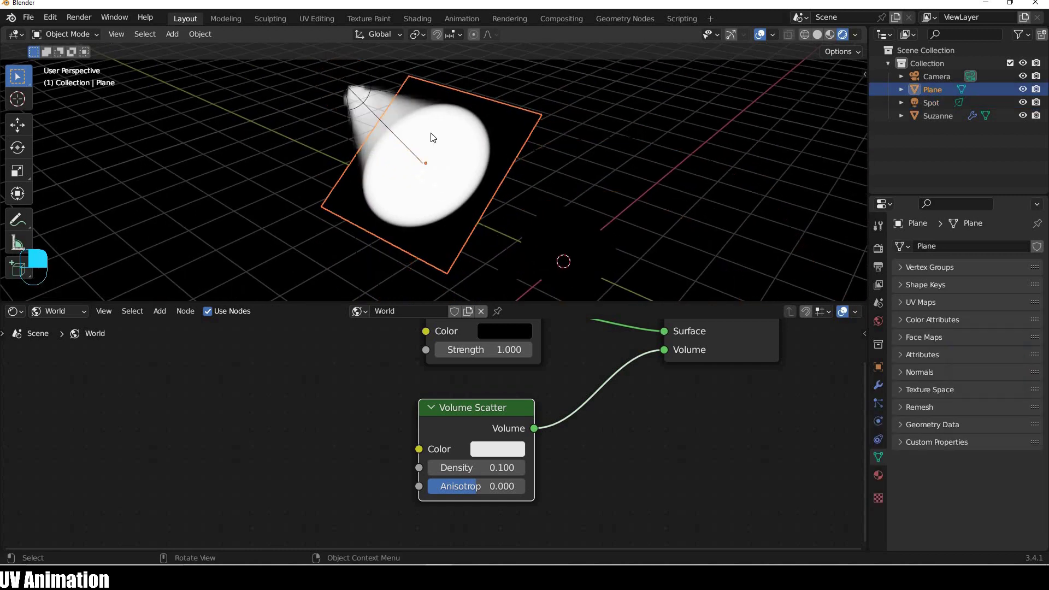
click(59, 312)
click(52, 324)
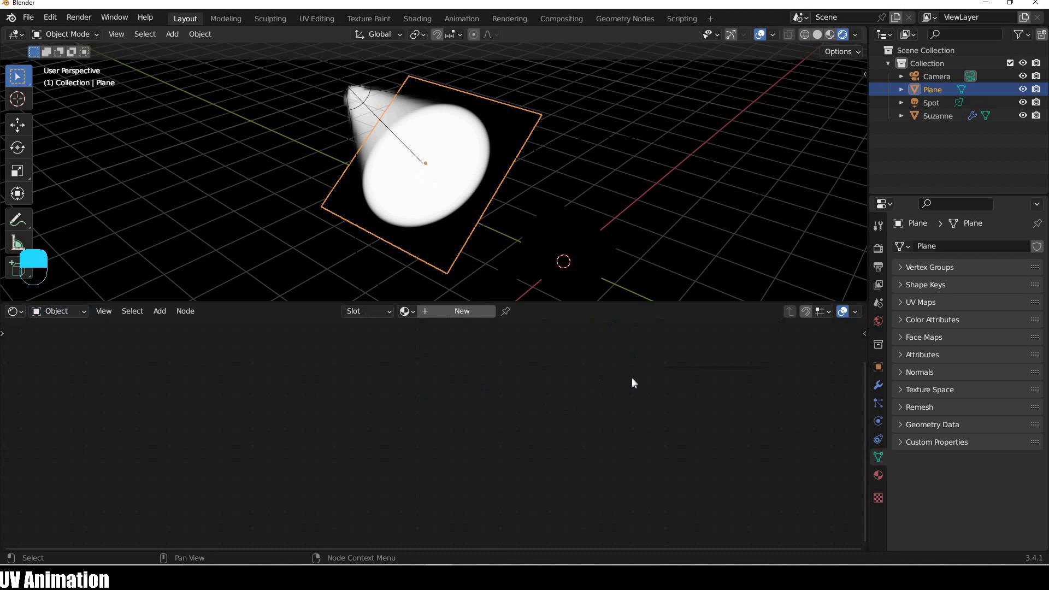
click(461, 311)
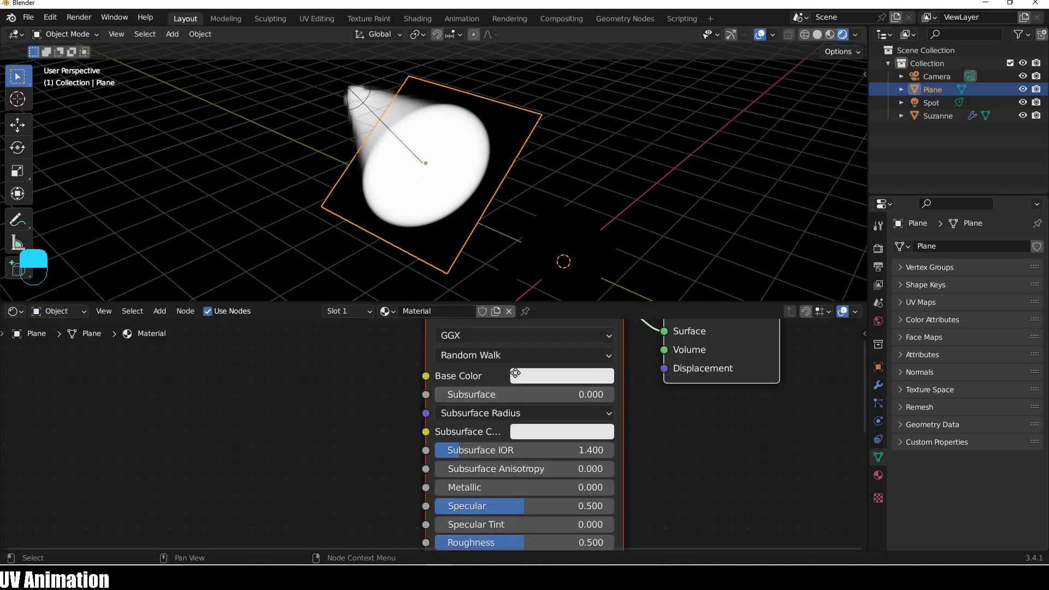
Add a Noise Texture node and connect its Fac output to the Principled BSDF's Alpha input.
middle_drag(515, 373, 684, 78)
key(shift+a)
mouse_move(180, 463)
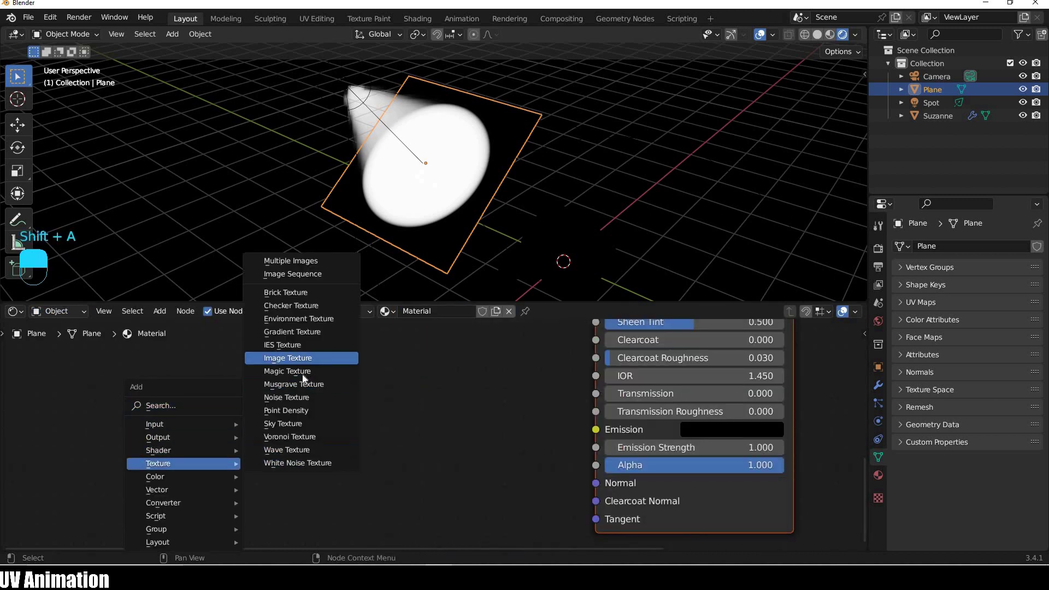
click(286, 397)
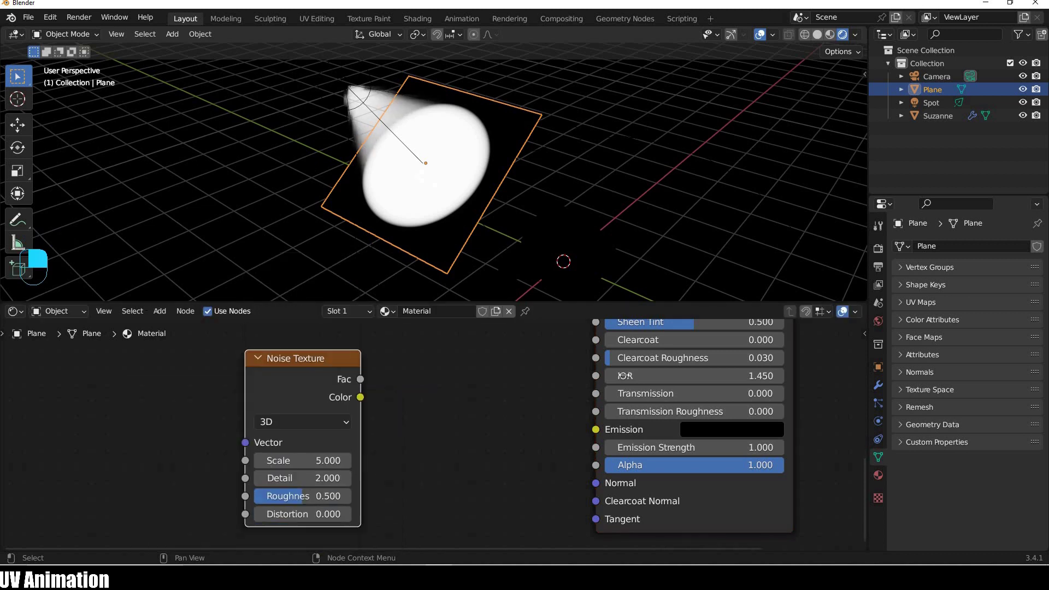
drag(361, 379, 367, 374)
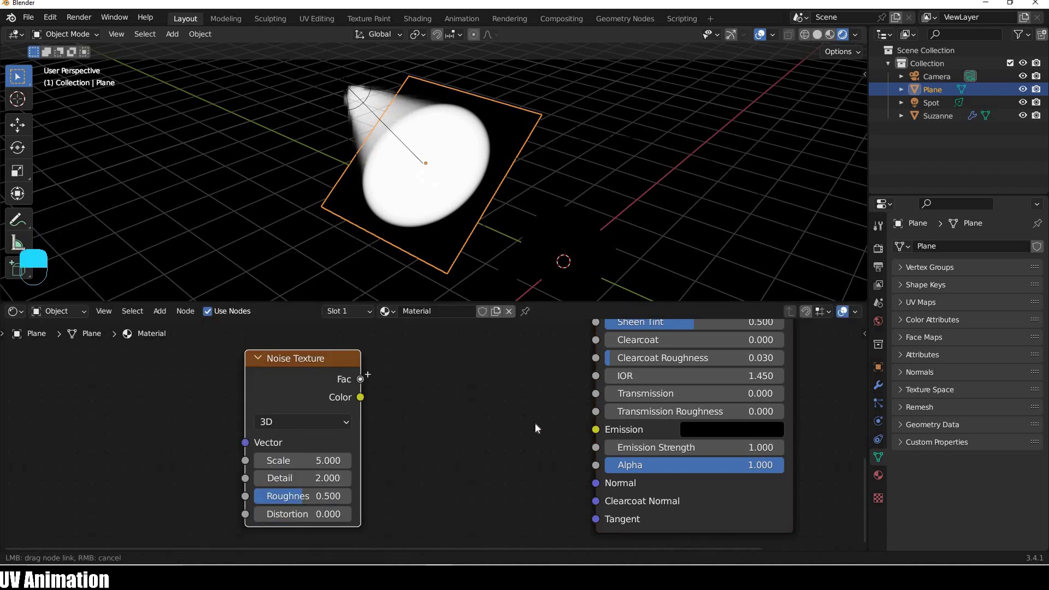
drag(579, 450, 596, 465)
Insert a ColorRamp node between the Noise Texture and Alpha, and set the noise scale to 10.
key(shift+a)
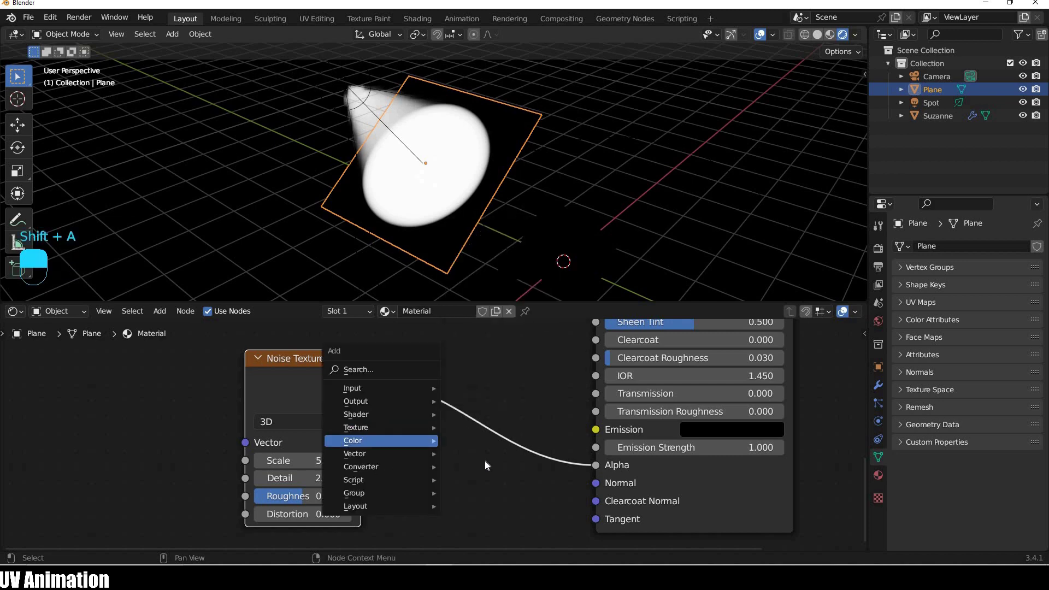
mouse_move(382, 466)
click(480, 309)
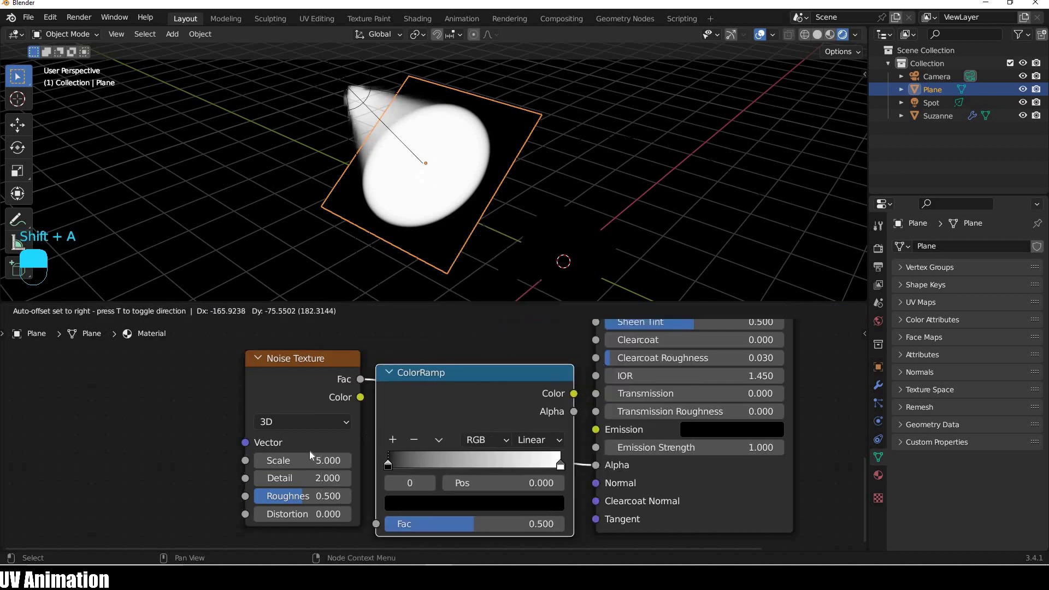
click(481, 382)
click(303, 460)
text(10)
key(Return)
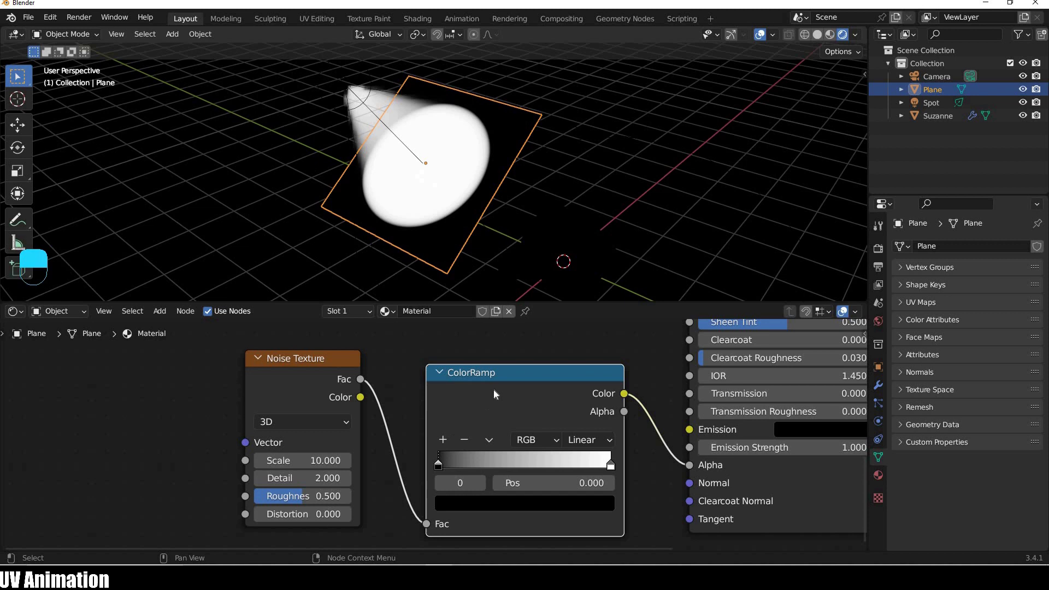
Preview the ColorRamp on the plane and place its black stop at 0.466 and its white stop at 0.740.
drag(490, 461, 514, 463)
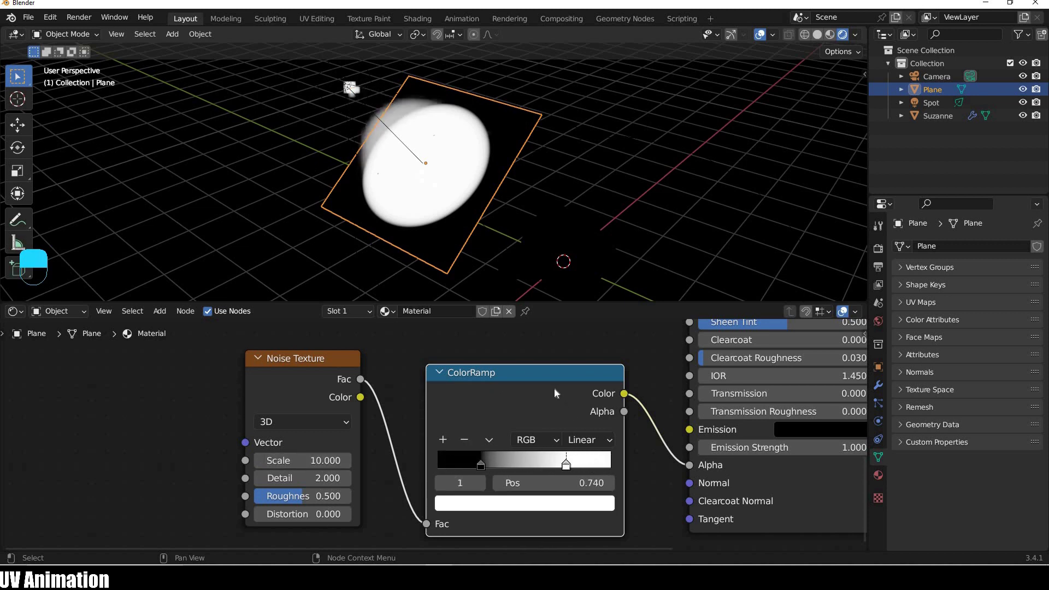
ctrl+shift+click(480, 460)
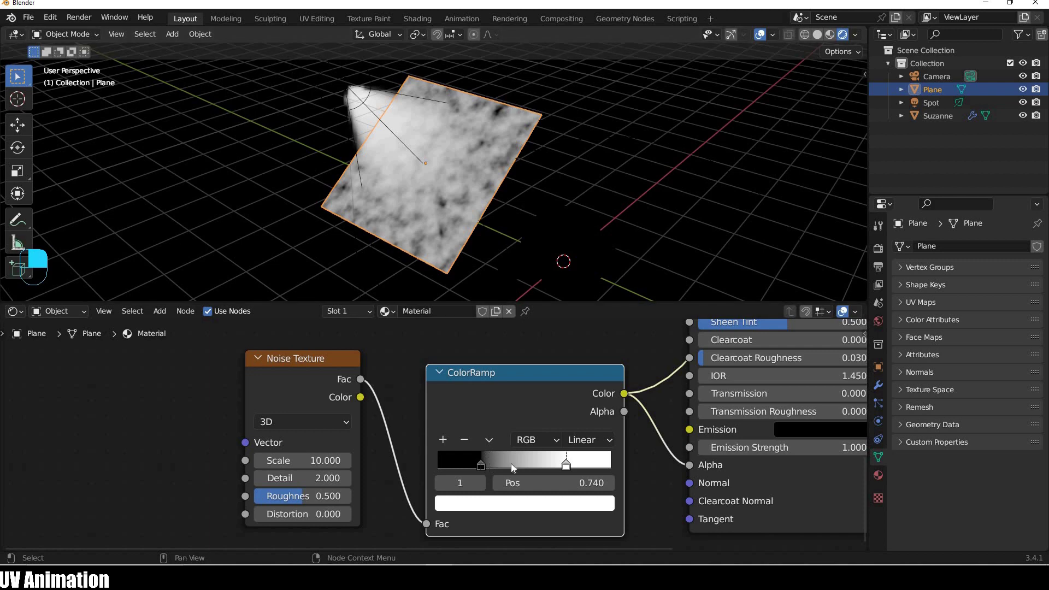
drag(480, 463, 519, 463)
Set the Noise Texture's detail to 8 and its roughness to 0.535.
double_click(328, 411)
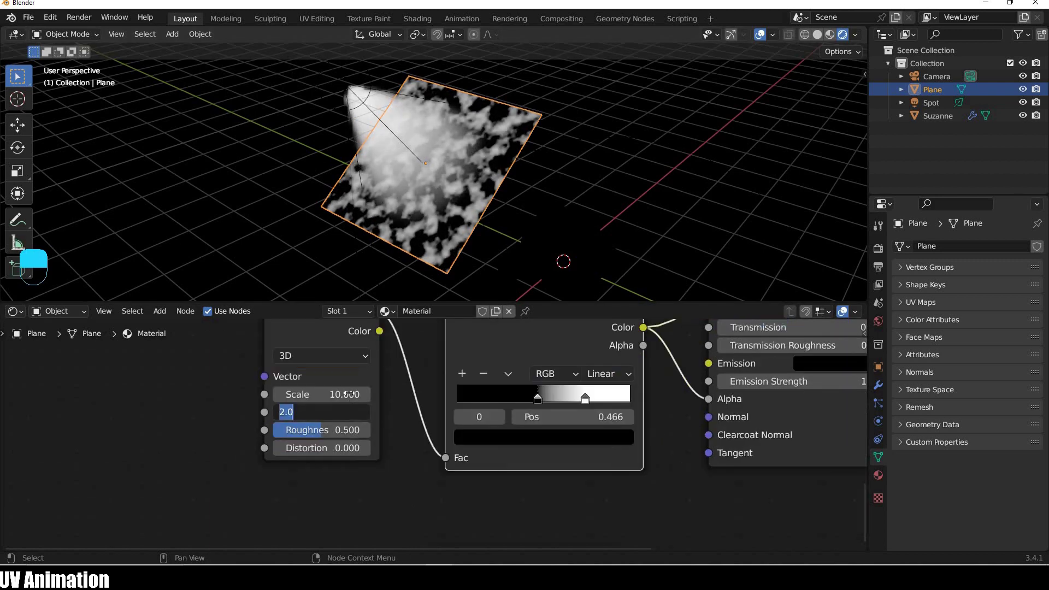
text(8)
key(Return)
mouse_move(324, 430)
mouse_down()
mouse_move(339, 429)
mouse_move(329, 429)
mouse_up()
Set the plane material's blend mode to Alpha Blend and its shadow mode to Alpha Hashed.
middle_drag(435, 186, 521, 190)
scroll(446, 200, up, 5)
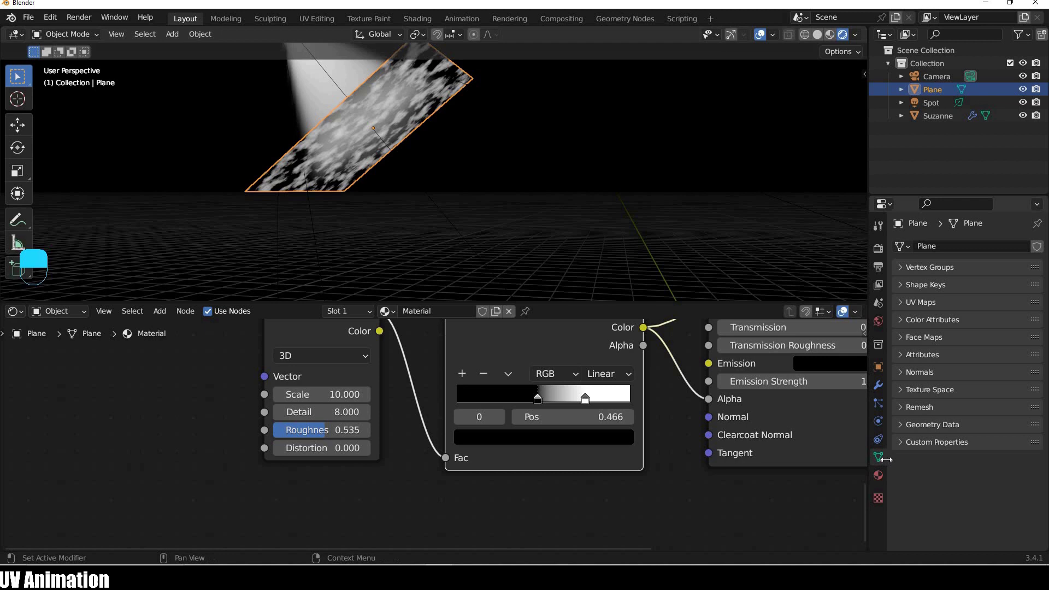
click(878, 474)
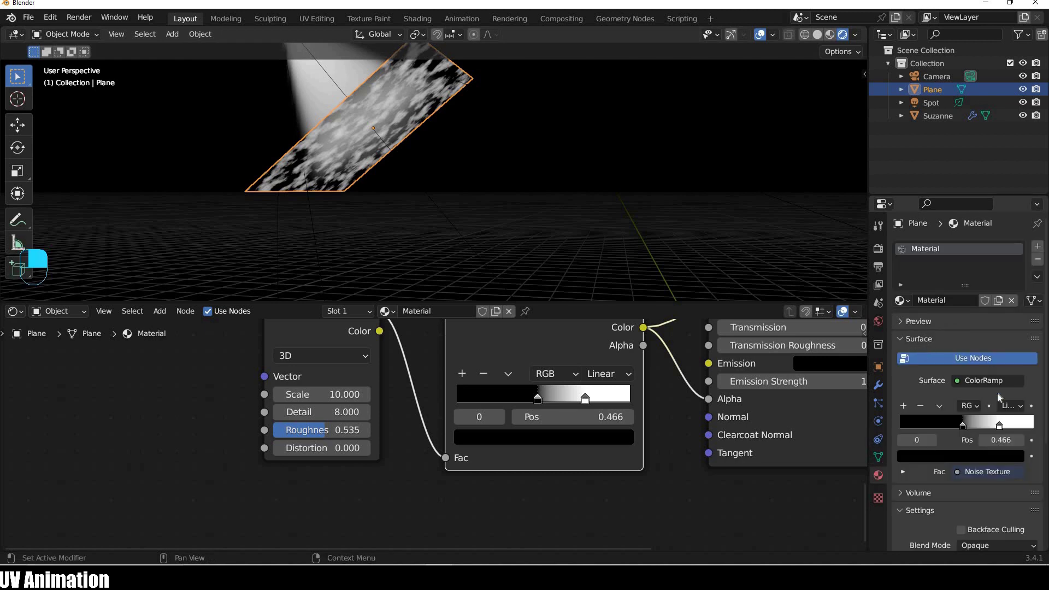
click(911, 339)
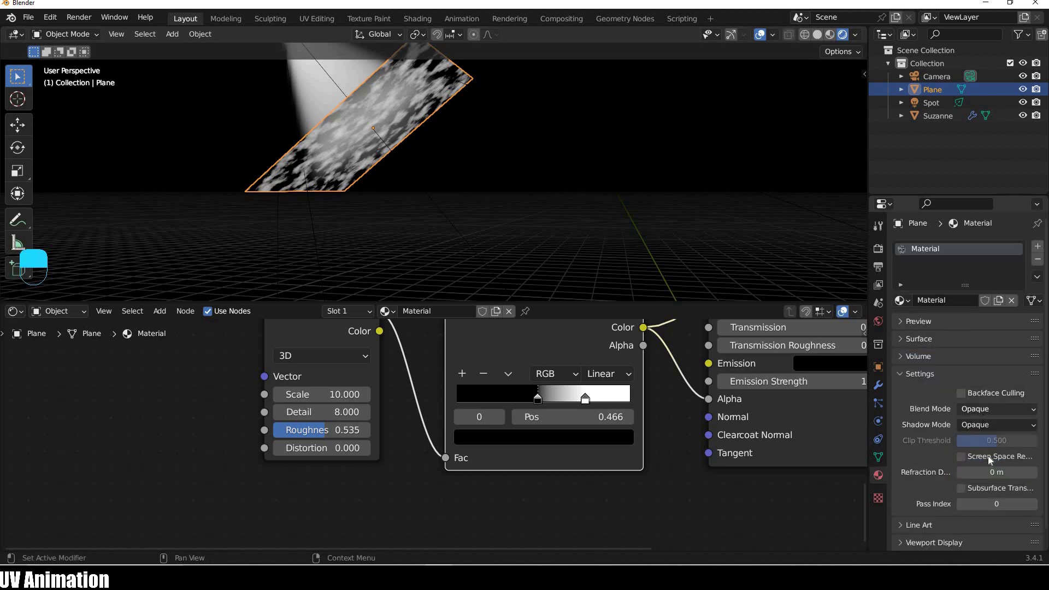
click(996, 409)
click(992, 463)
middle_drag(568, 238, 546, 210)
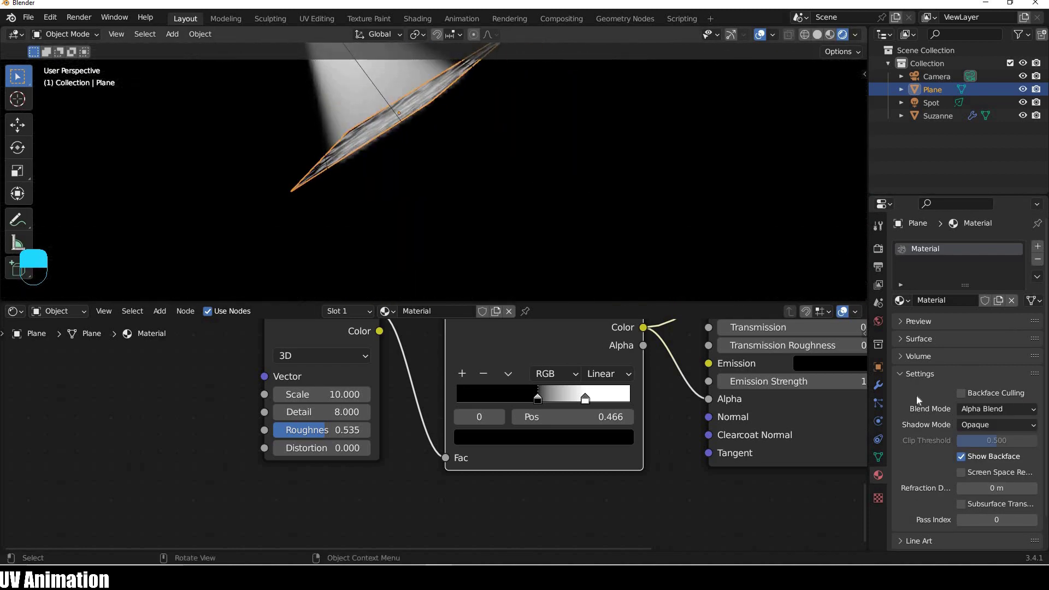
click(994, 425)
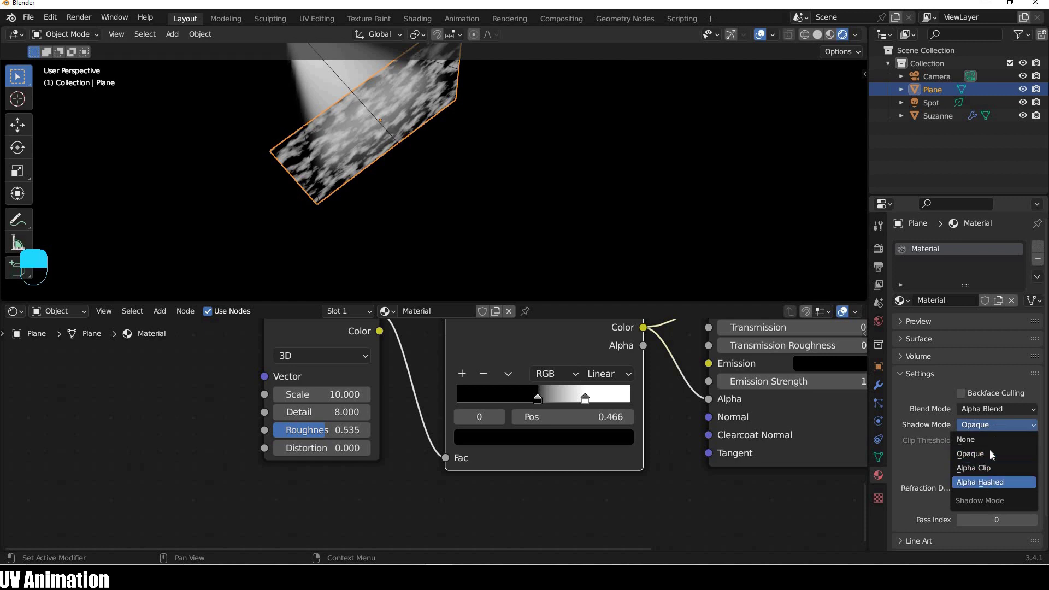
key(Return)
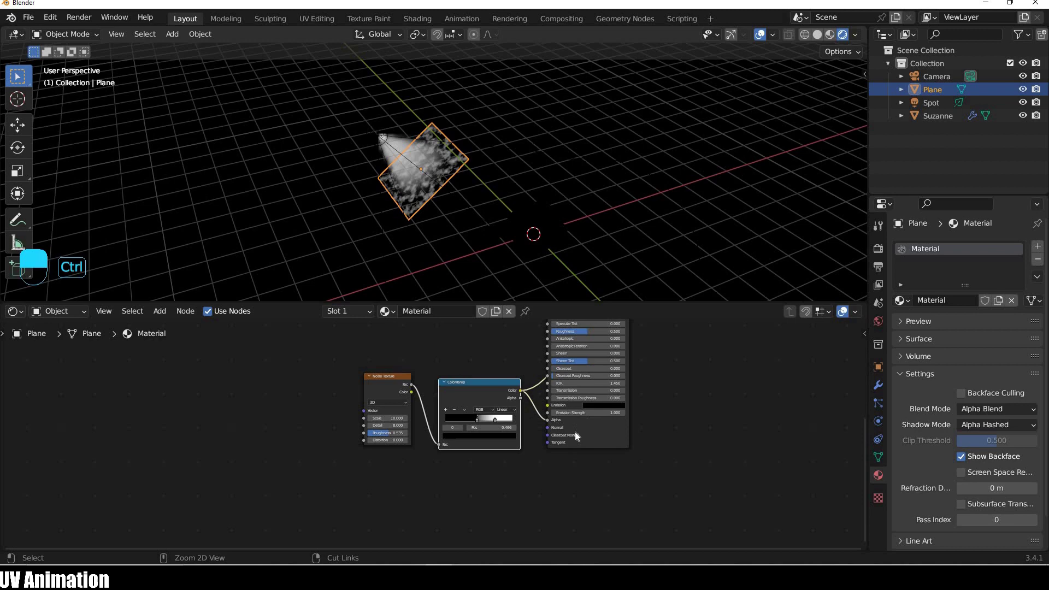
Route the Principled BSDF back to the material output in place of the ColorRamp preview, and view the scene through the camera.
ctrl+shift+click(619, 432)
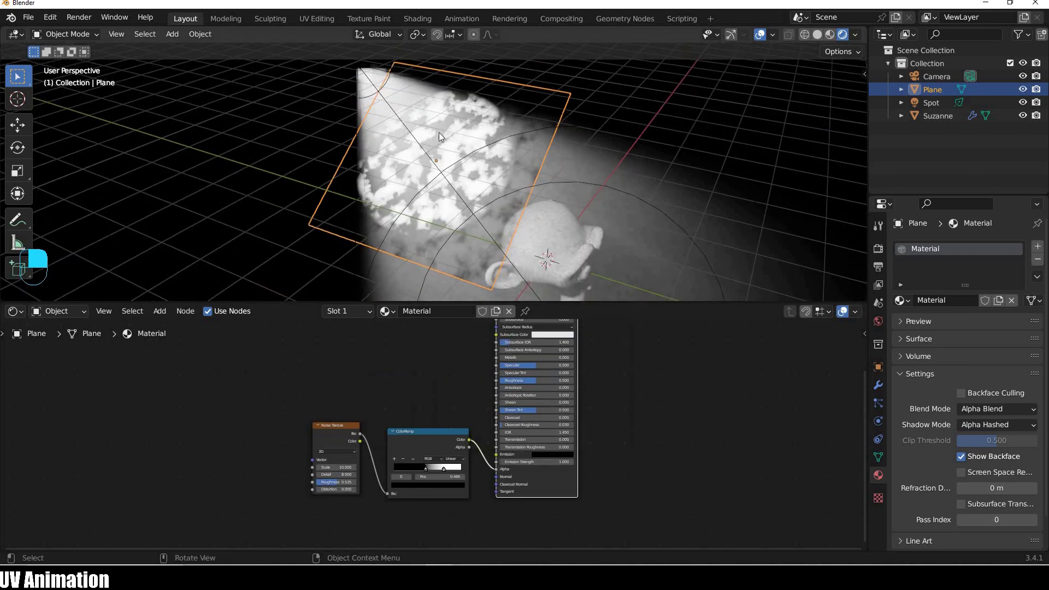
middle_drag(438, 132, 512, 236)
key(KP_0)
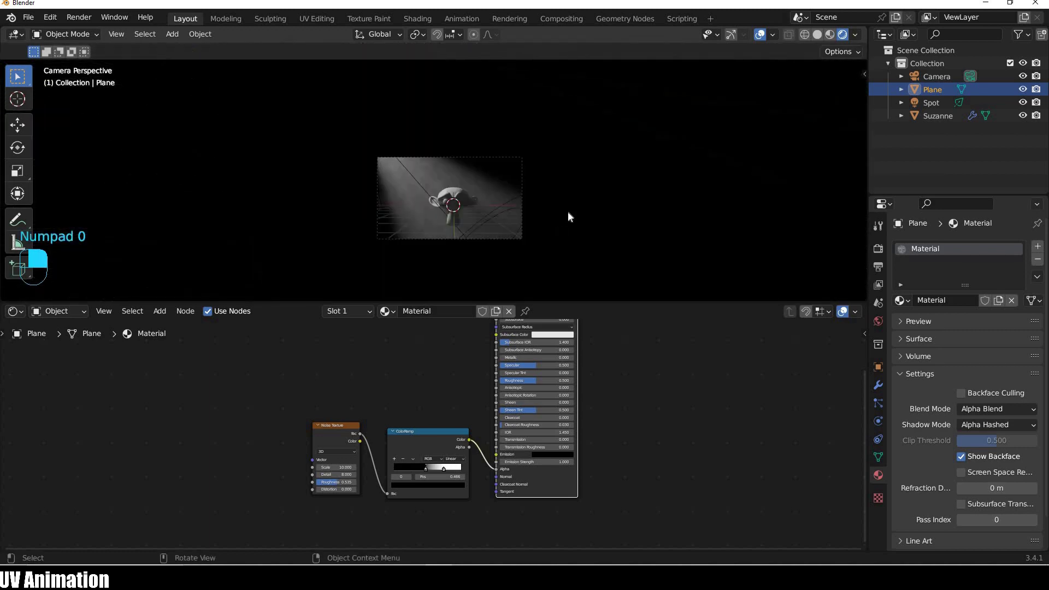
Widen the spot light's cone to a size of 67.2°.
scroll(568, 213, up, 5)
click(931, 103)
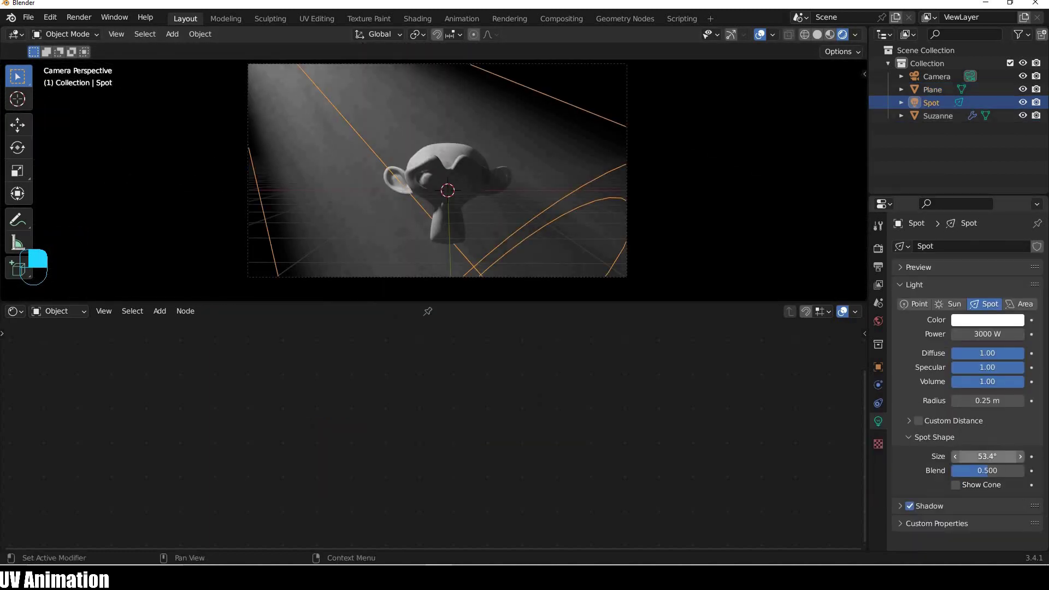
drag(995, 457, 1019, 456)
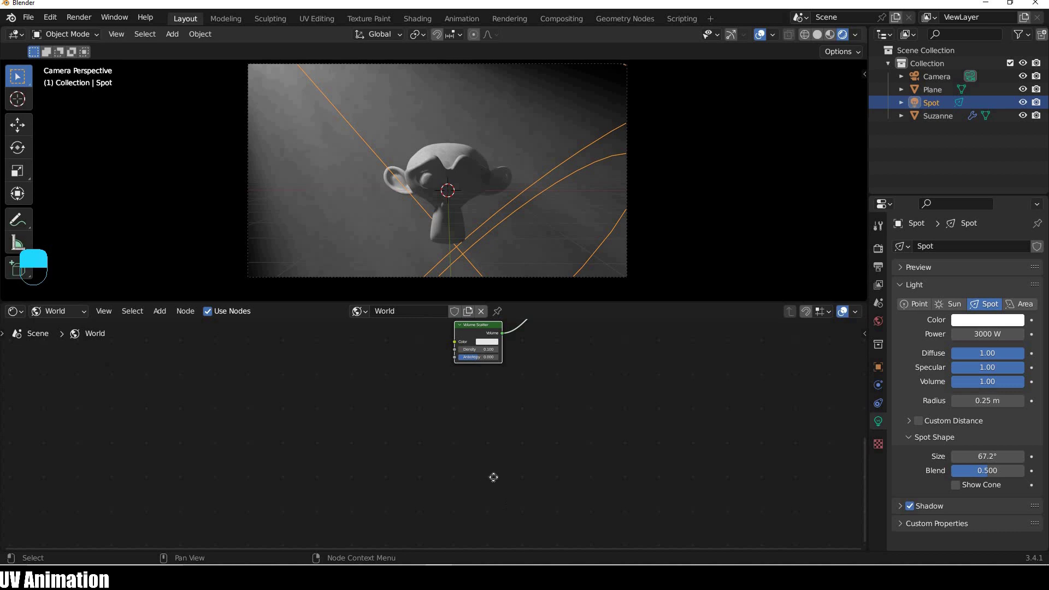
Tint the world's Volume Scatter color light blue with hue 0.591 and saturation 0.695.
middle_drag(494, 477, 496, 445)
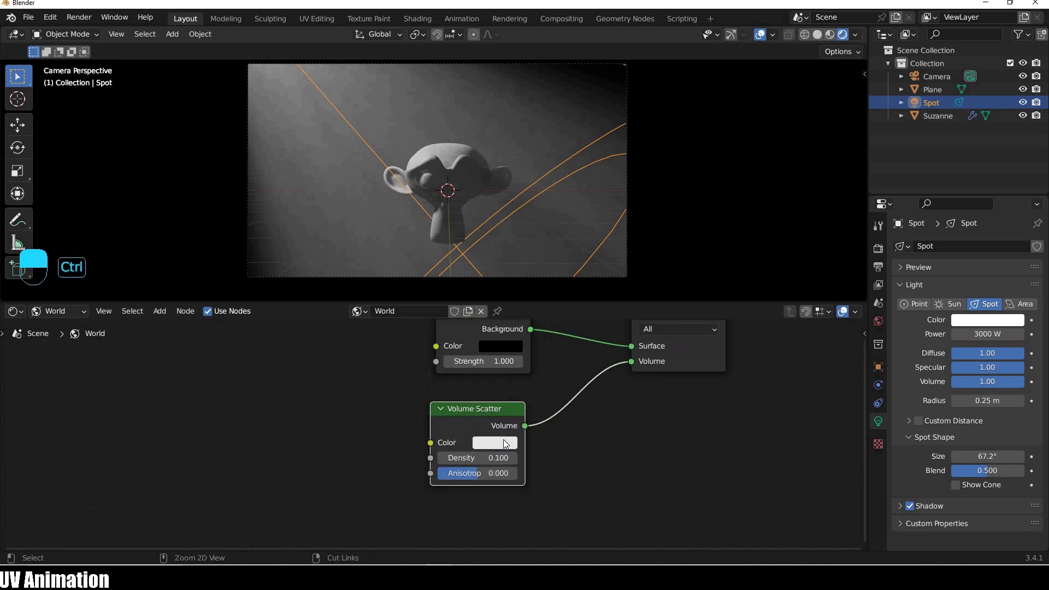
click(503, 441)
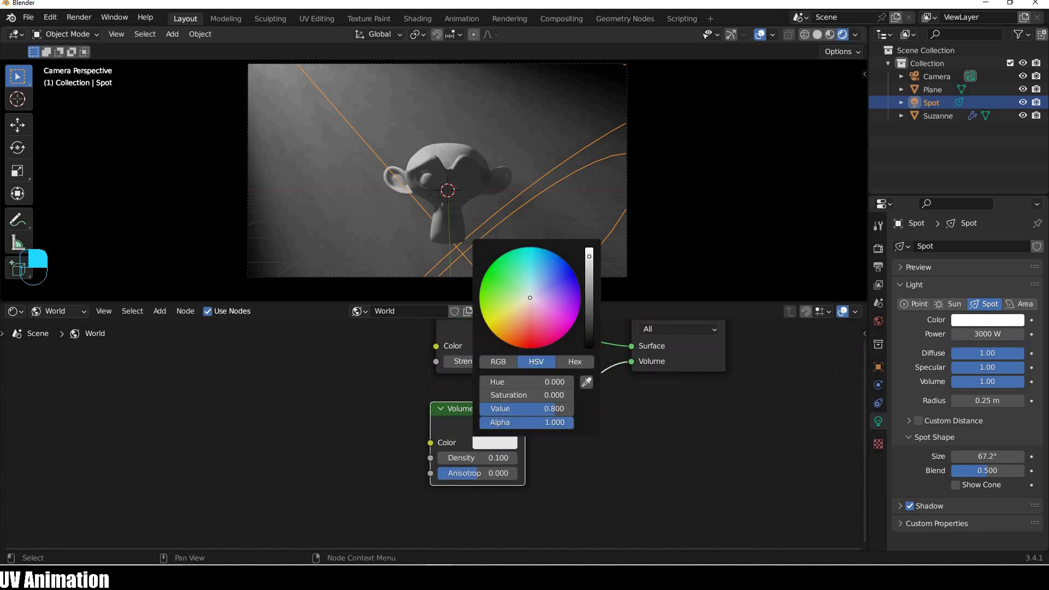
click(535, 289)
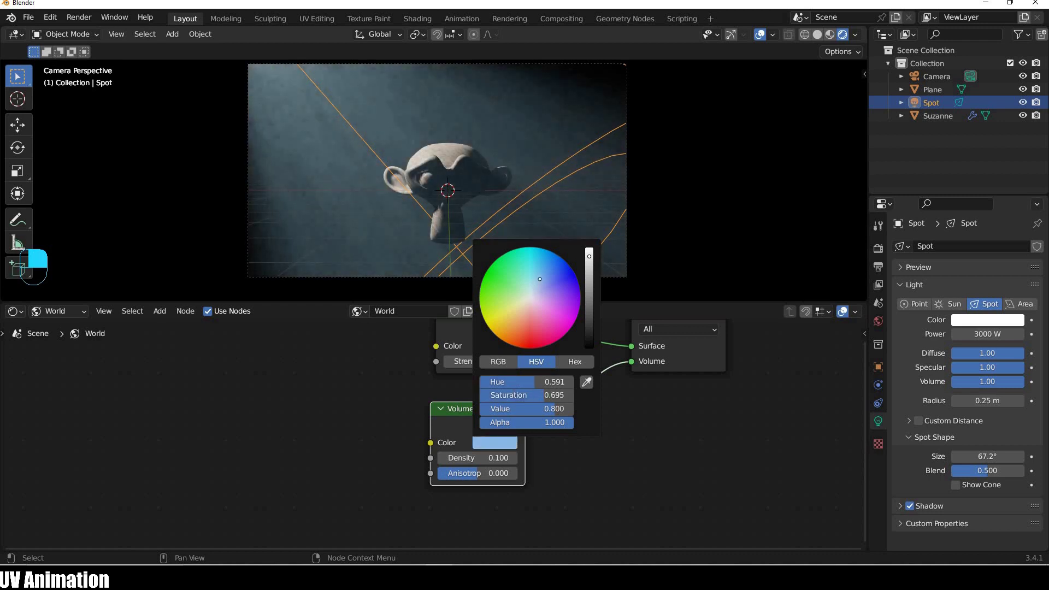
Replace the node editor with a Timeline and shrink it to enlarge the 3D viewport.
click(13, 361)
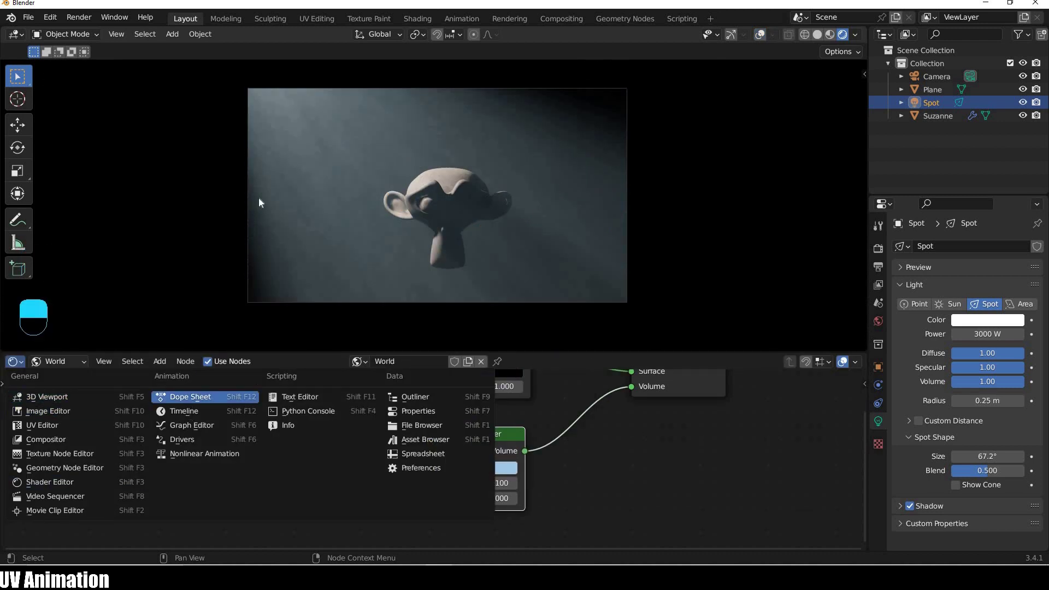
click(184, 410)
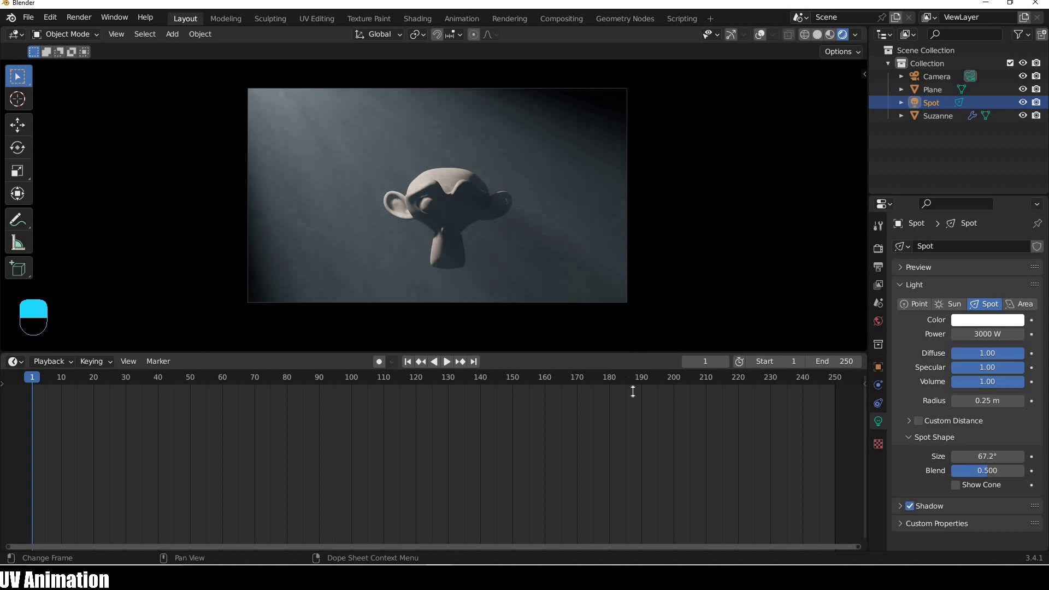
drag(635, 468, 632, 461)
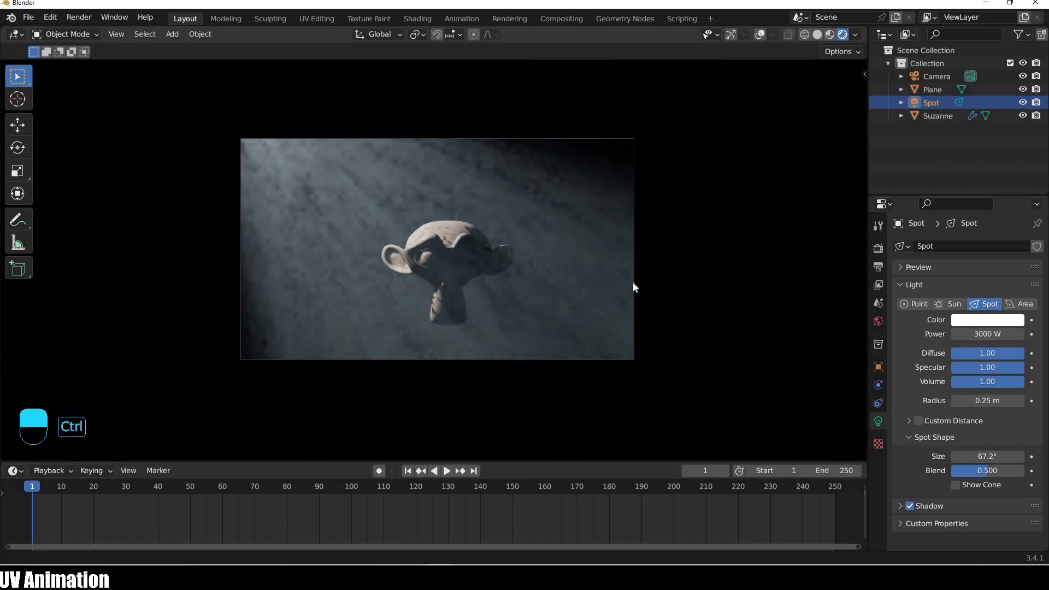